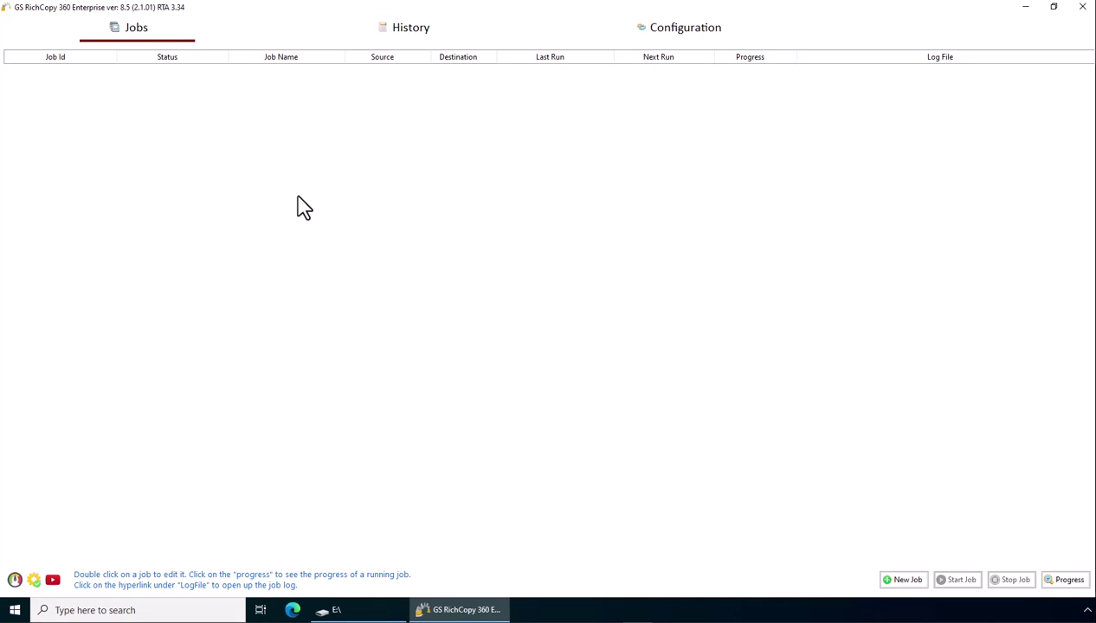
# Step: Create a new job without the wizard and name it 'Copy to Office 365 - Share1'
pyautogui.rightClick(245, 108)
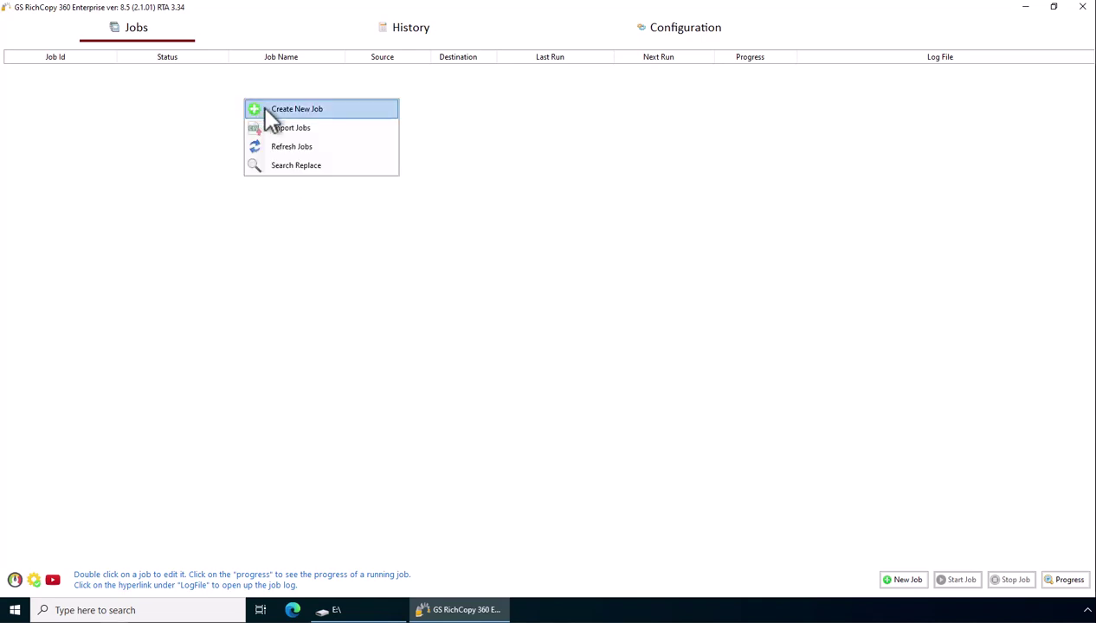
pyautogui.click(264, 109)
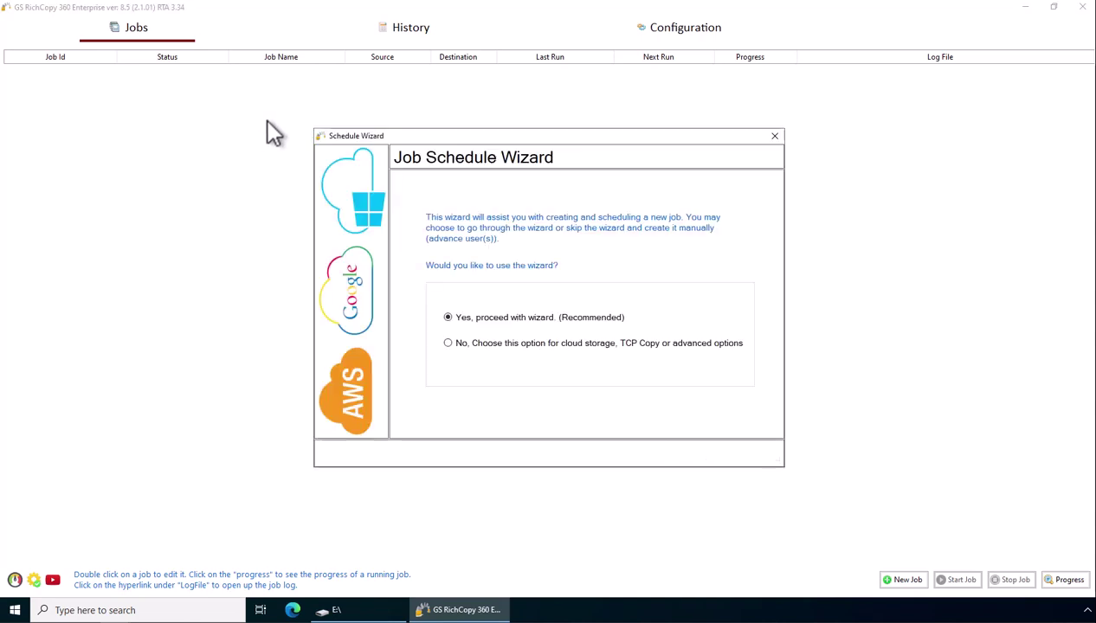
pyautogui.click(448, 344)
pyautogui.click(699, 452)
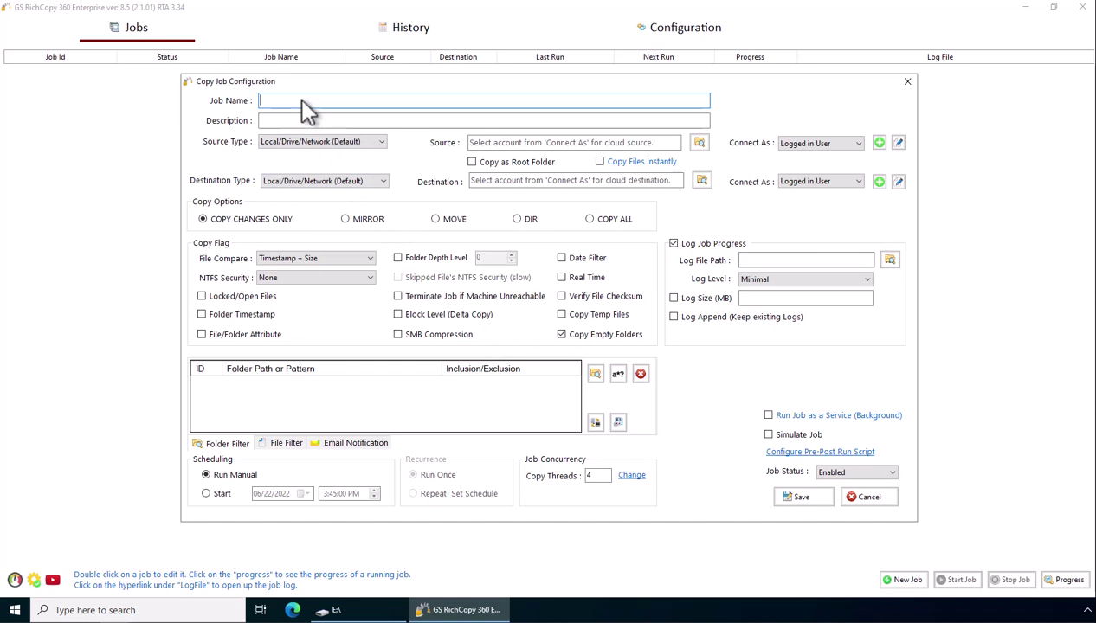
pyautogui.write('Copy ')
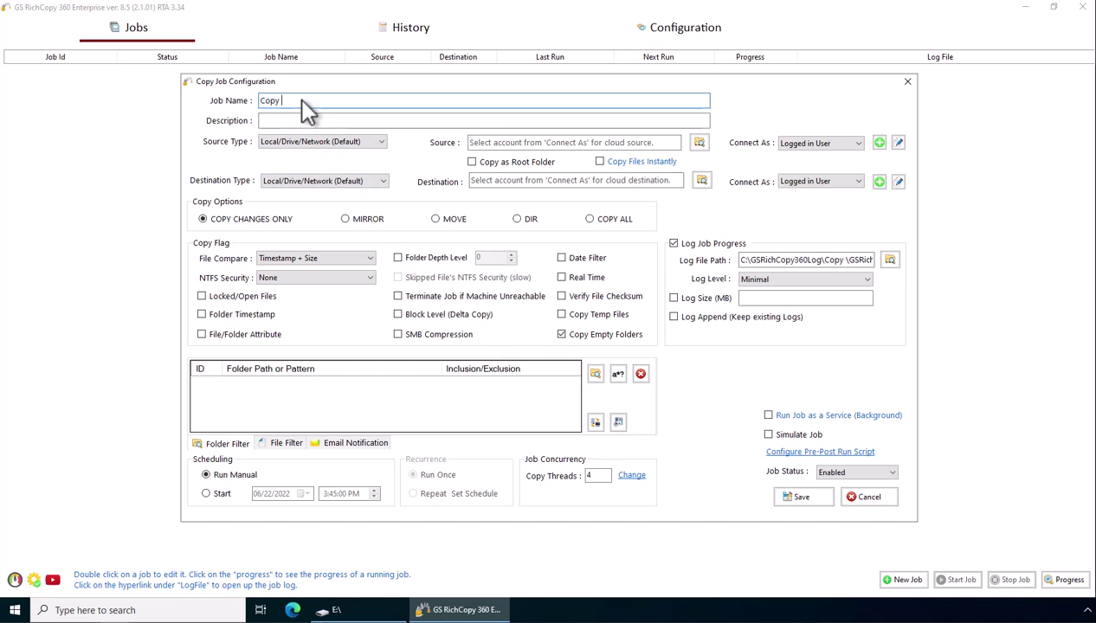
pyautogui.write('to Office 35')
pyautogui.write('5 - Share1')
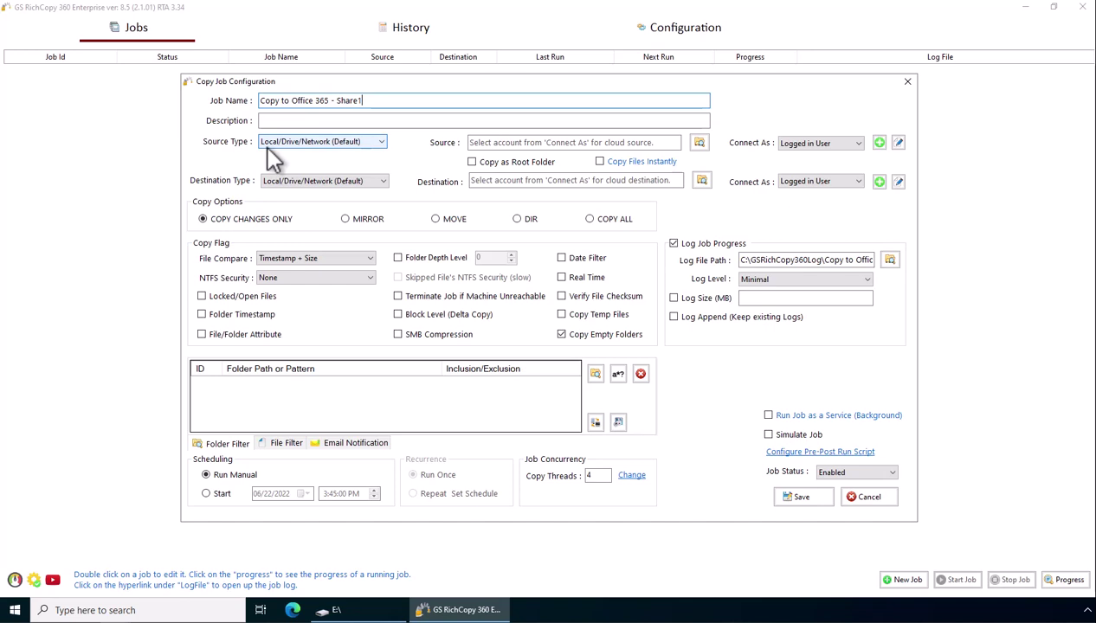
# Step: Set the Local/Drive/Network source to E:\Share1 with Copy as Root Folder and Copy Files Instantly enabled
pyautogui.click(380, 143)
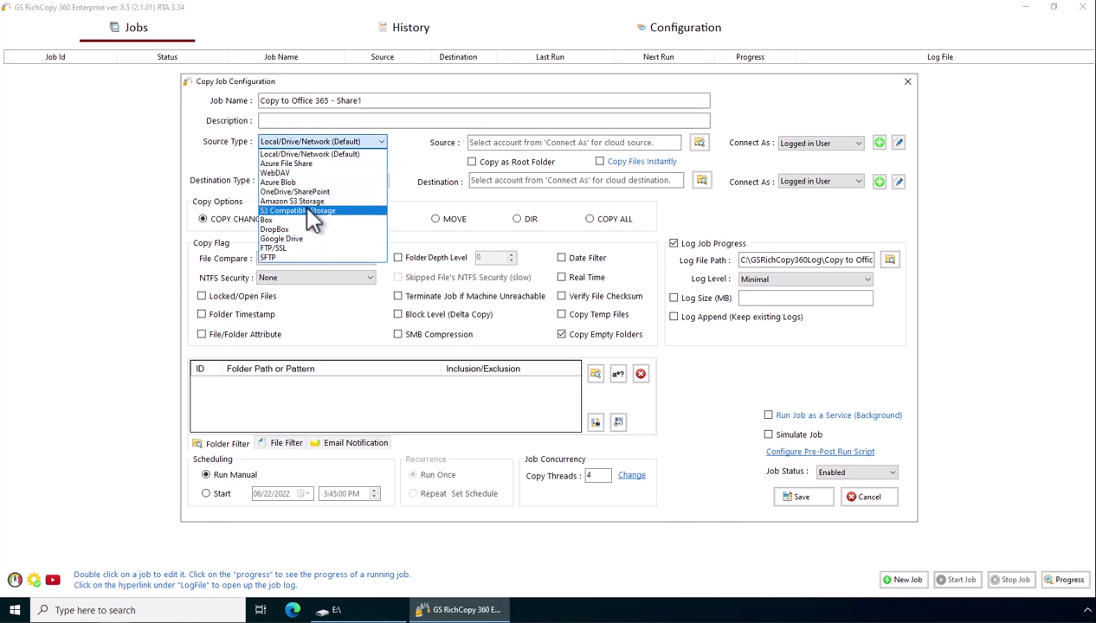
pyautogui.click(356, 154)
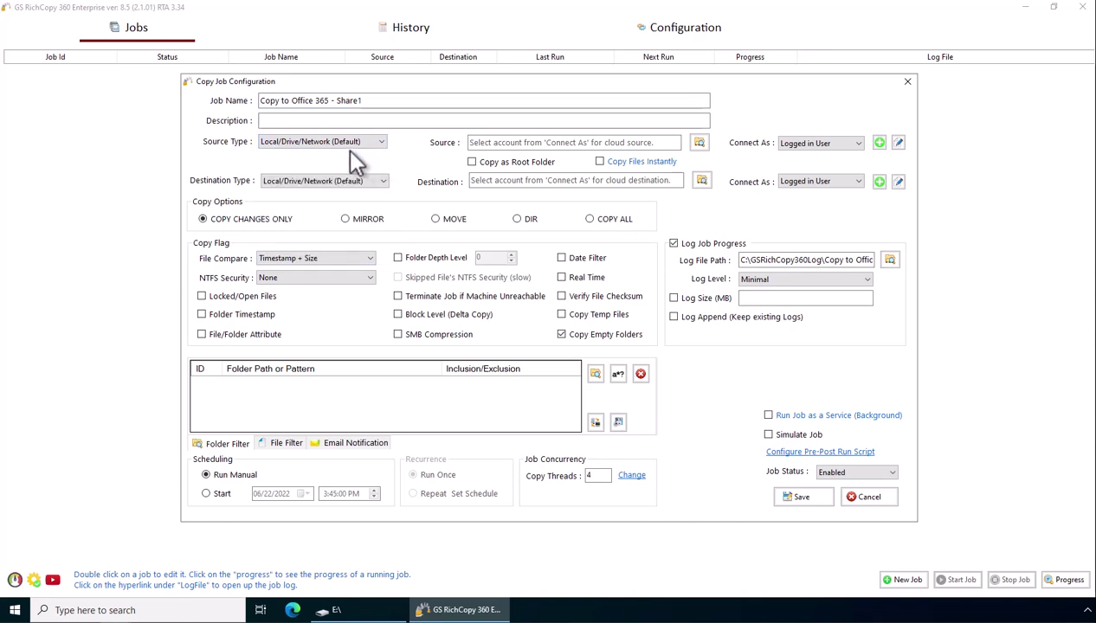
pyautogui.click(699, 144)
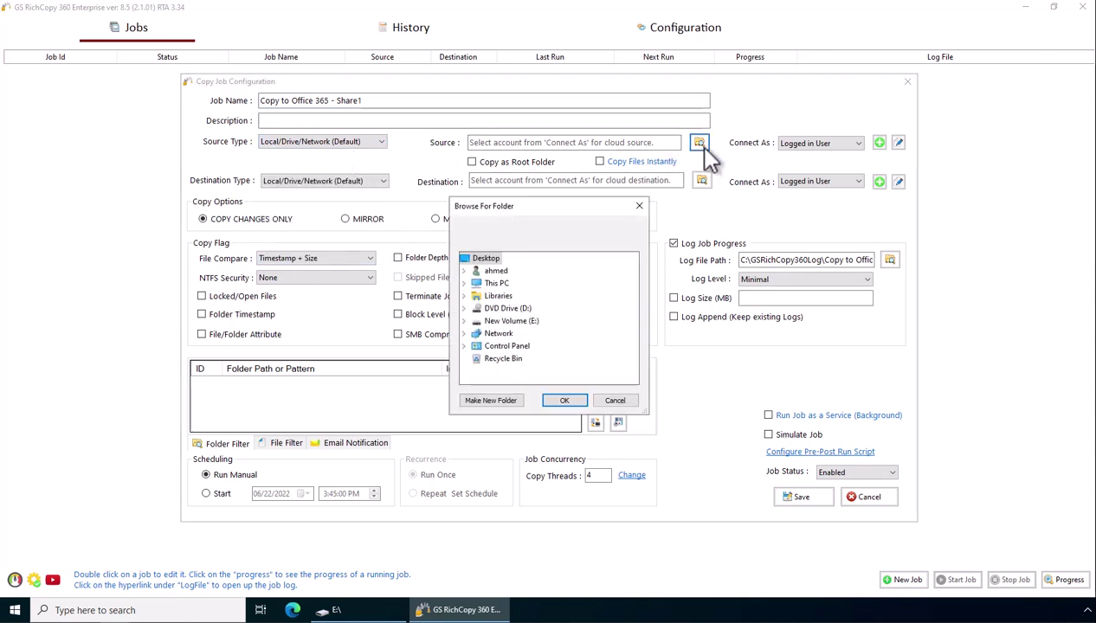
pyautogui.click(465, 321)
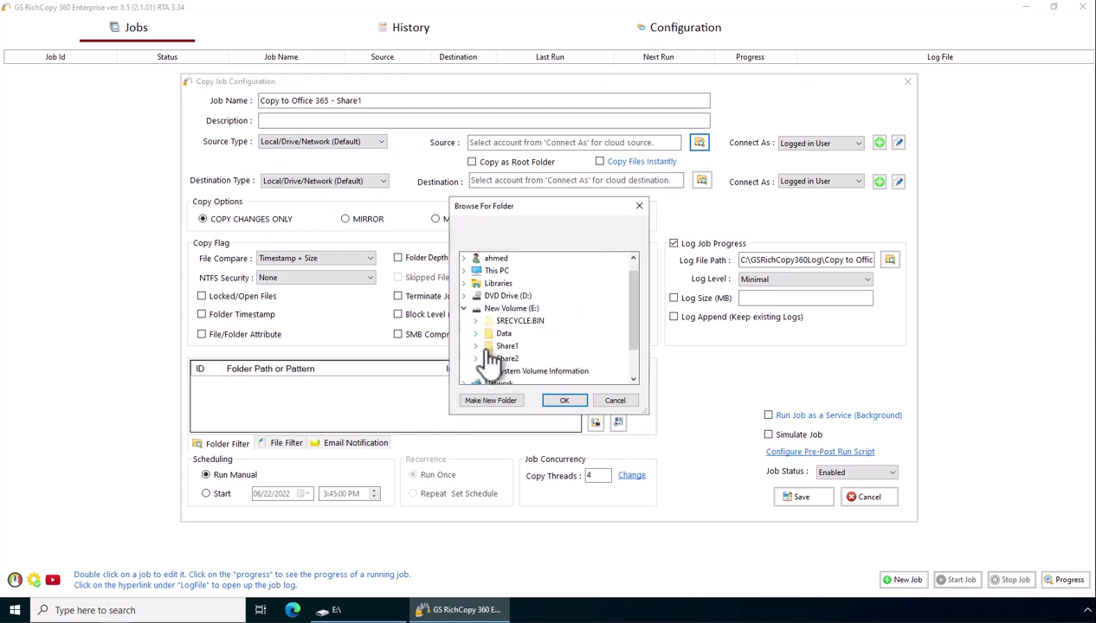
pyautogui.click(507, 346)
pyautogui.click(559, 399)
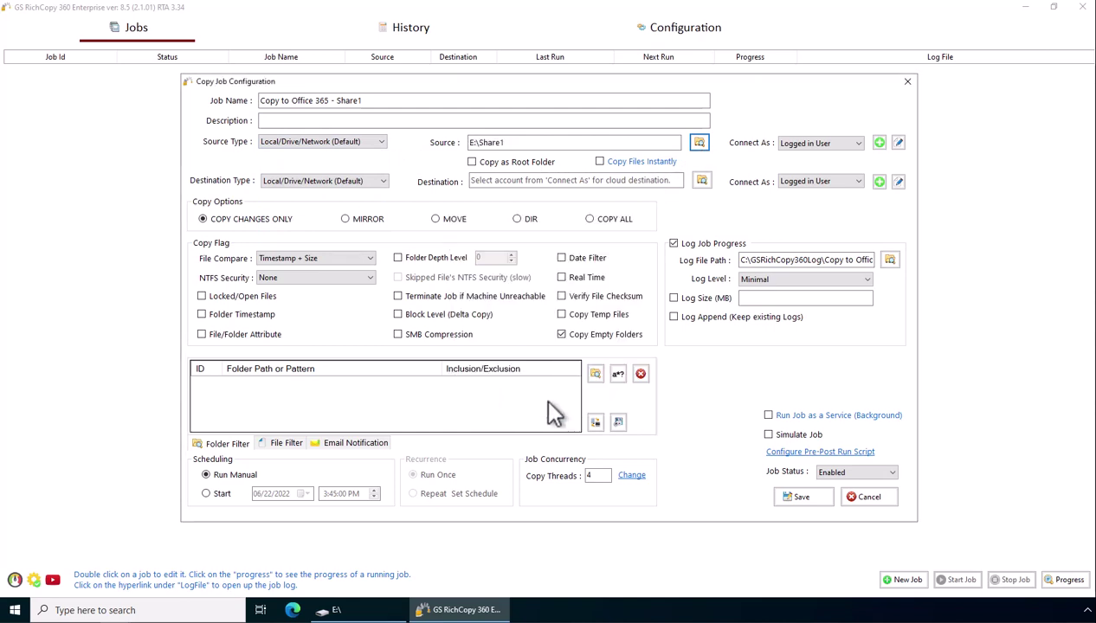
pyautogui.click(472, 161)
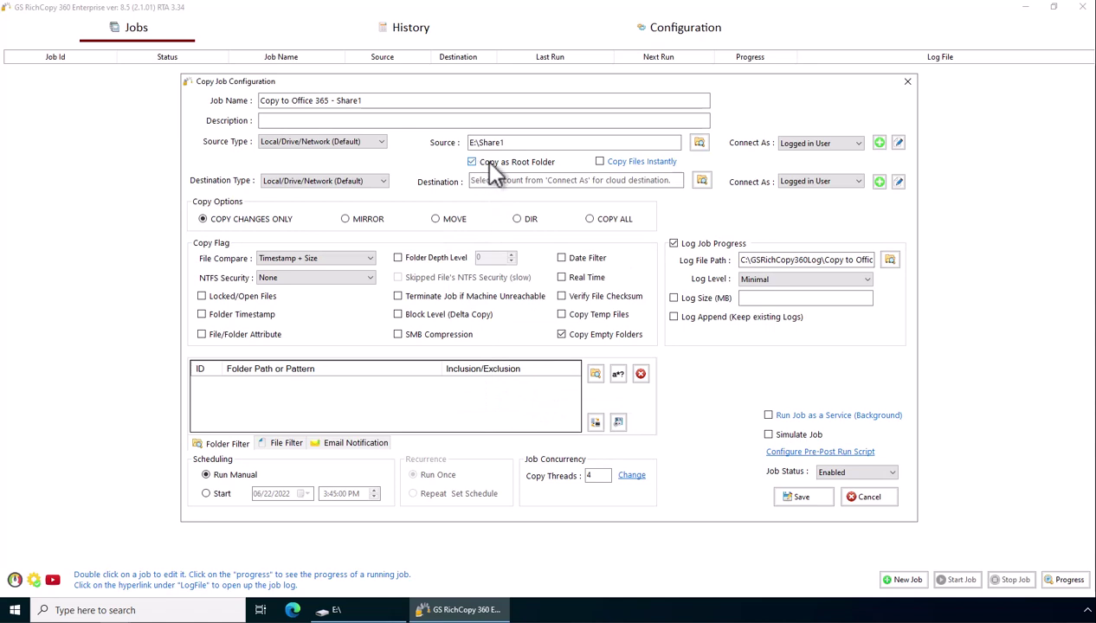
pyautogui.click(604, 163)
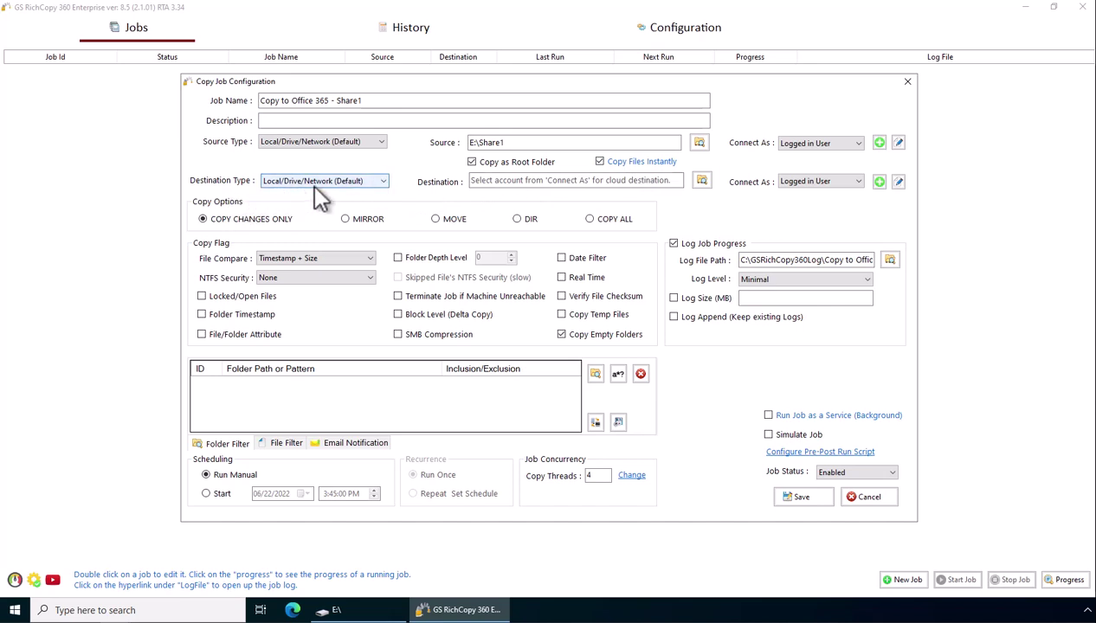
# Step: Set Destination Type to OneDrive/SharePoint and add a new destination cloud account
pyautogui.click(350, 192)
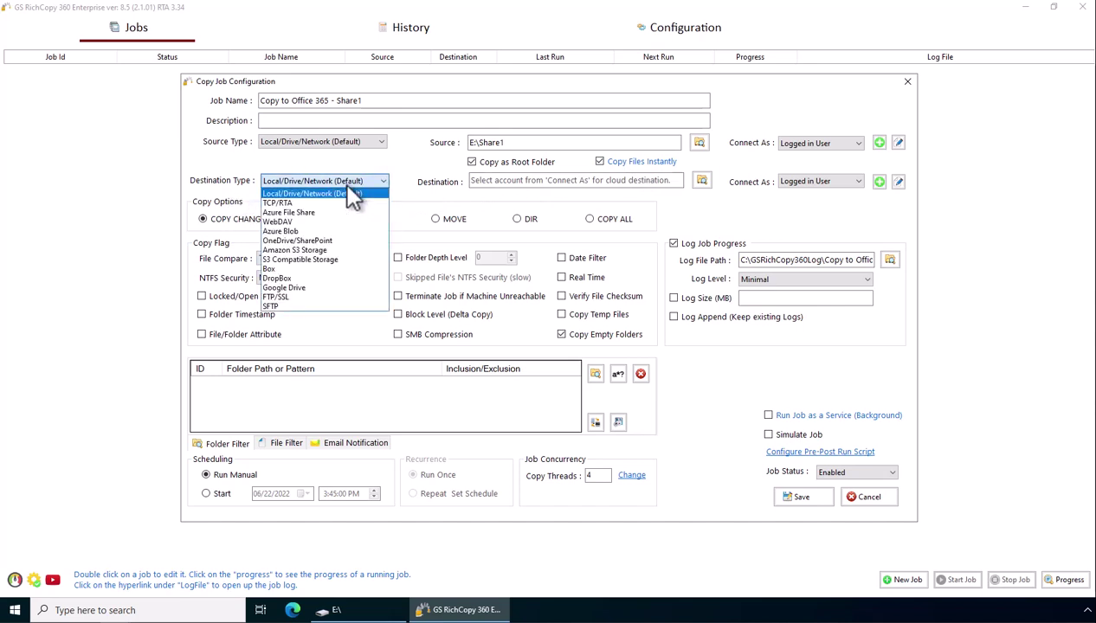
pyautogui.click(298, 241)
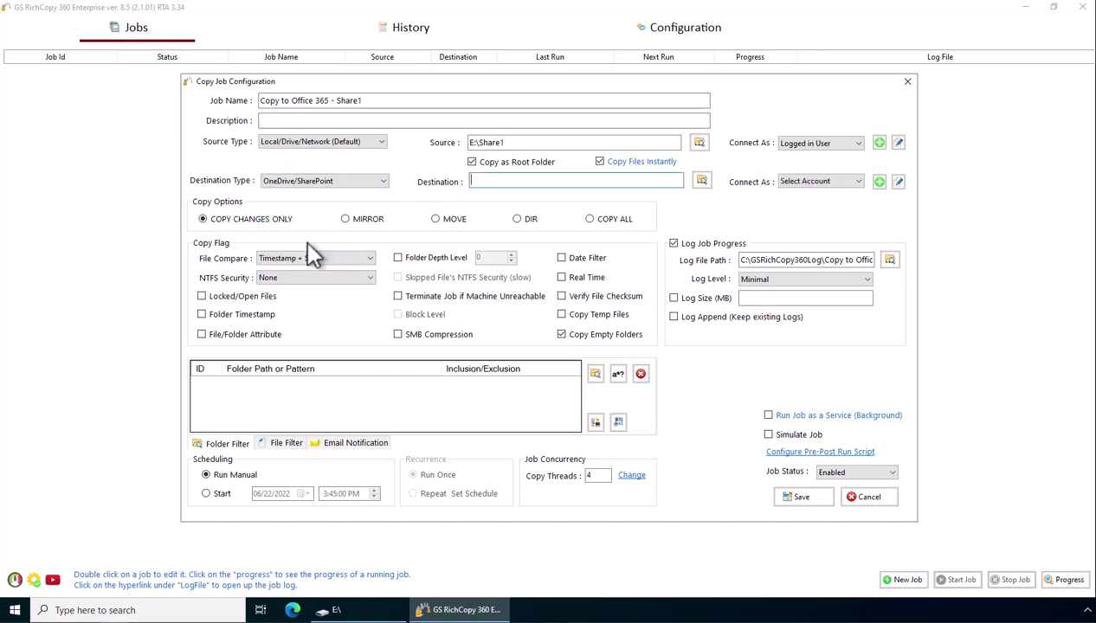
pyautogui.click(879, 182)
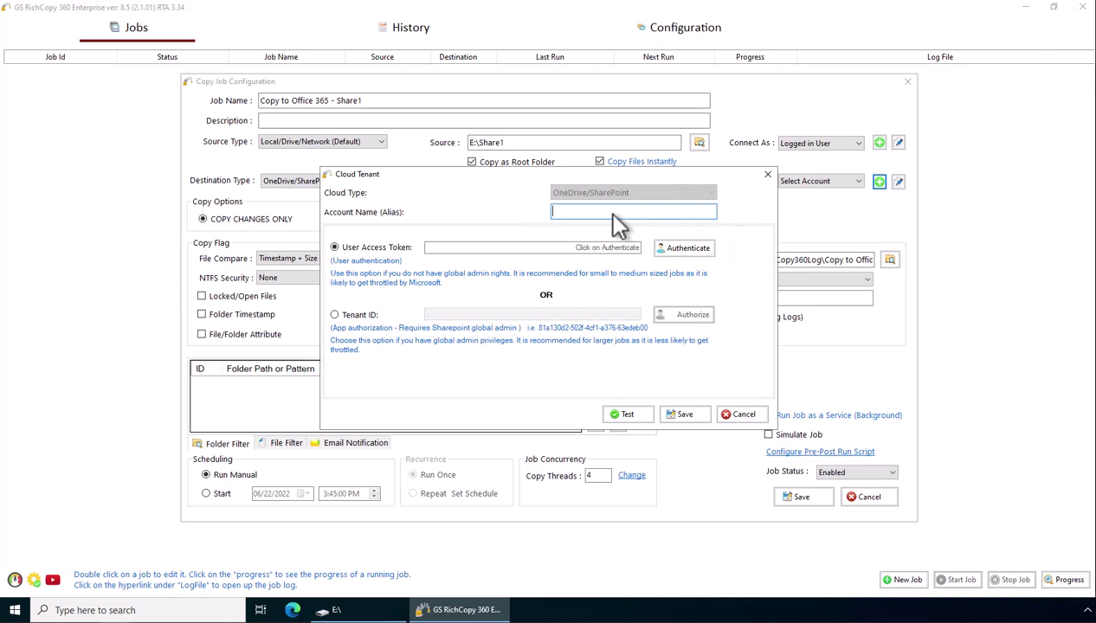
# Step: Alias the new cloud account 'OneDrive Creds' and authenticate it with a User Access Token
pyautogui.write('One')
pyautogui.press('BackSpace')
pyautogui.write('Drive Creds')
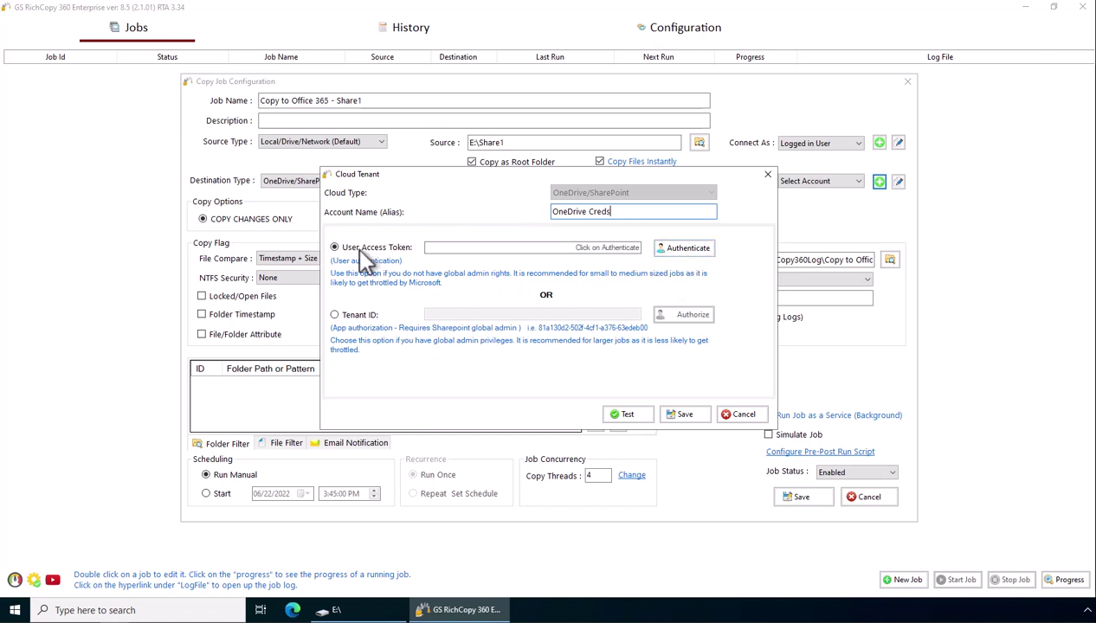
pyautogui.click(677, 254)
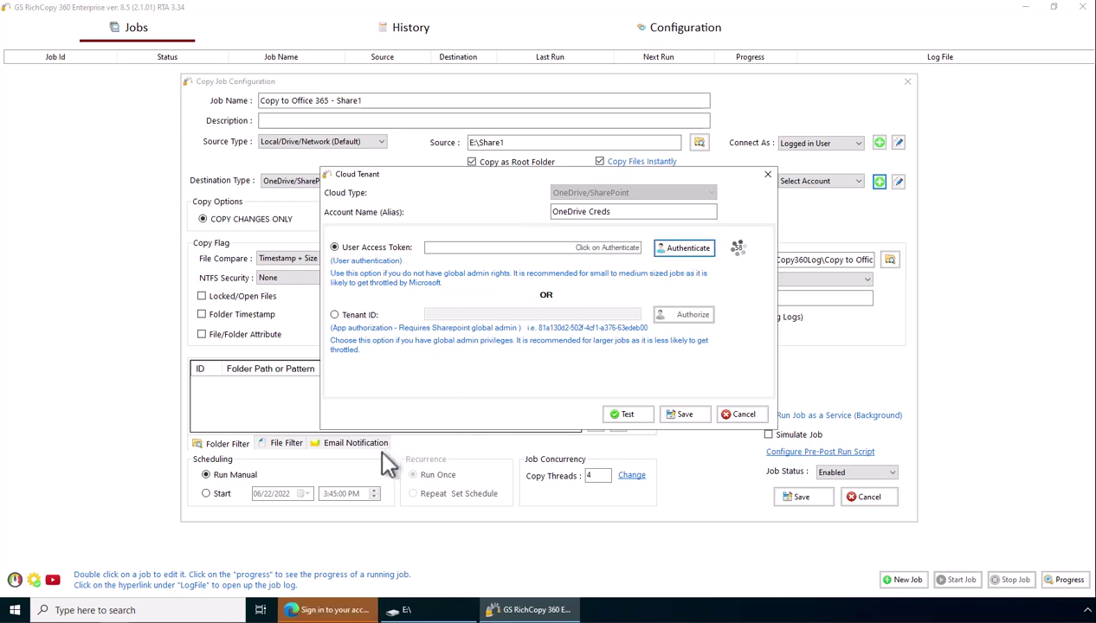
# Step: Sign in to Microsoft with the saved admin account and password, staying signed in to grant access
pyautogui.click(331, 613)
pyautogui.click(465, 274)
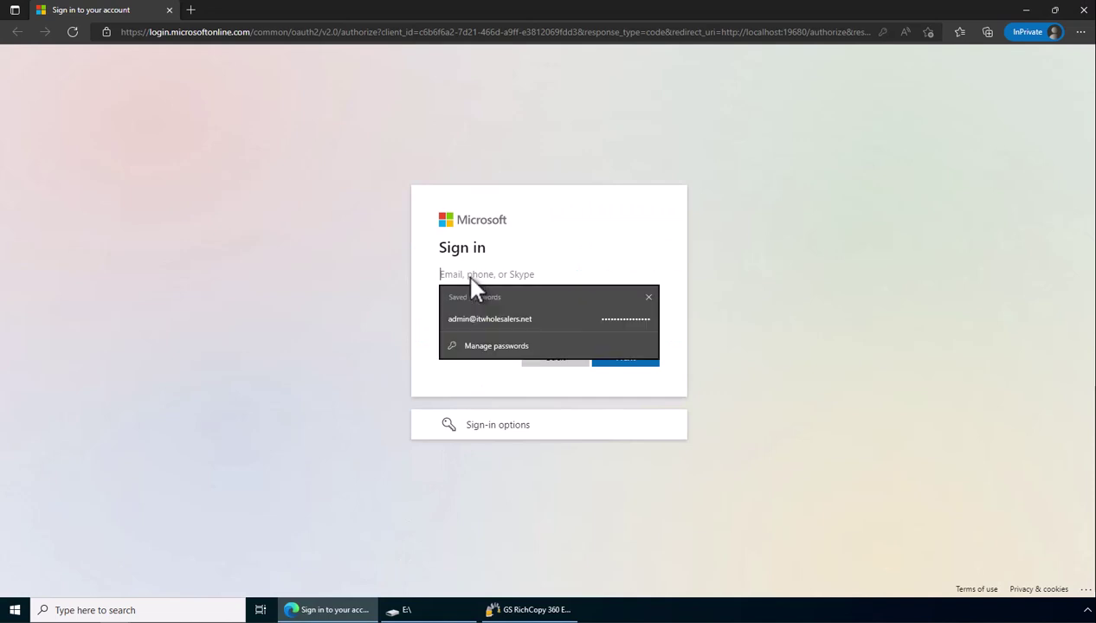
pyautogui.click(481, 318)
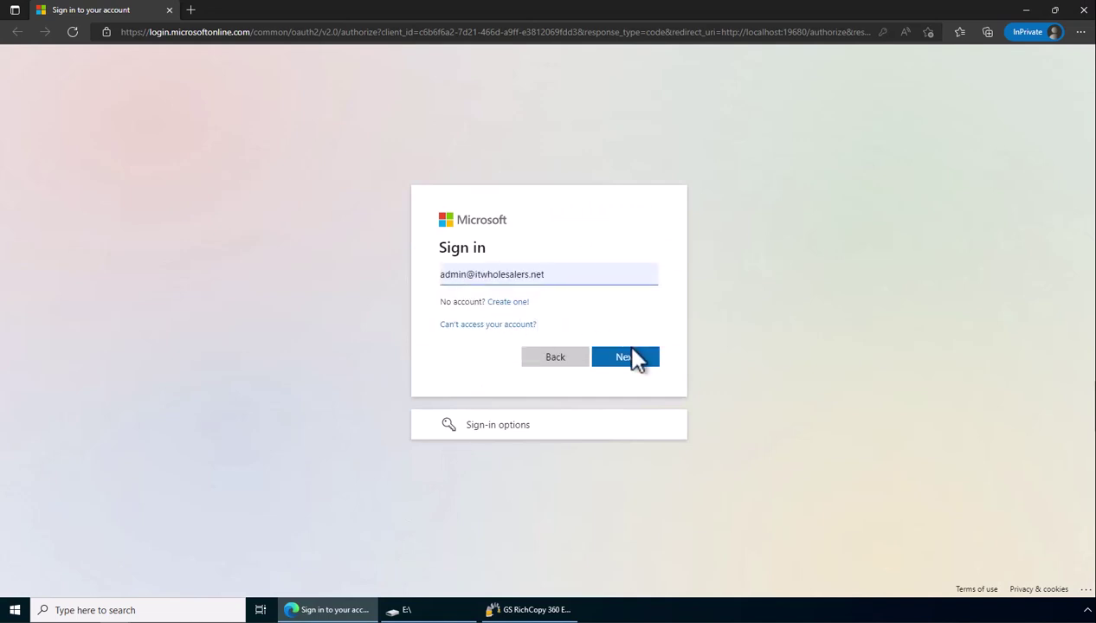
pyautogui.click(631, 358)
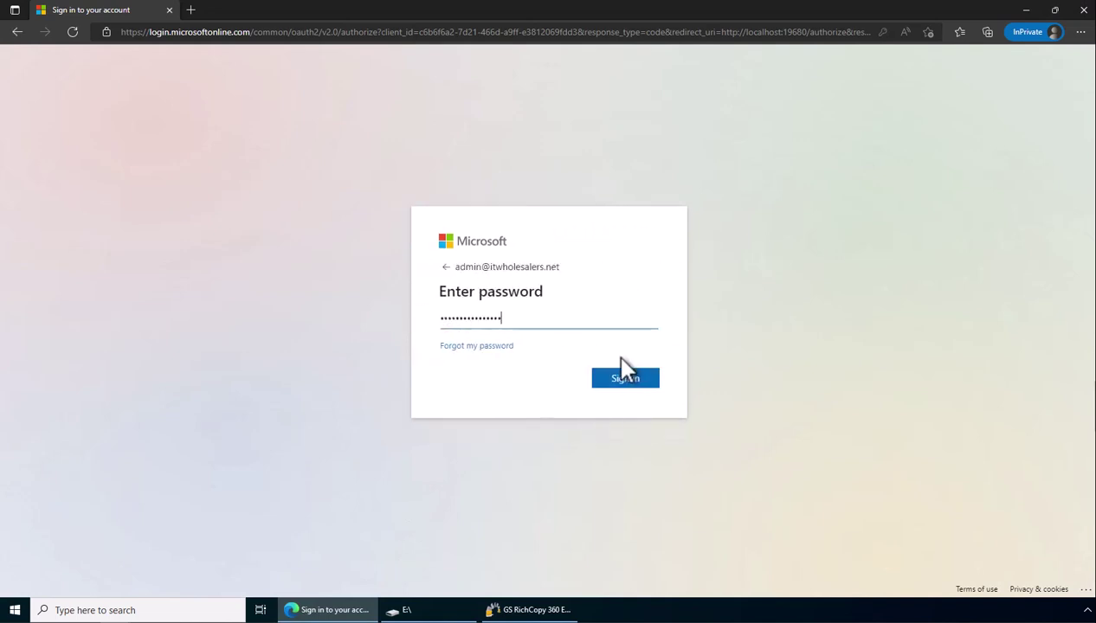
pyautogui.click(629, 379)
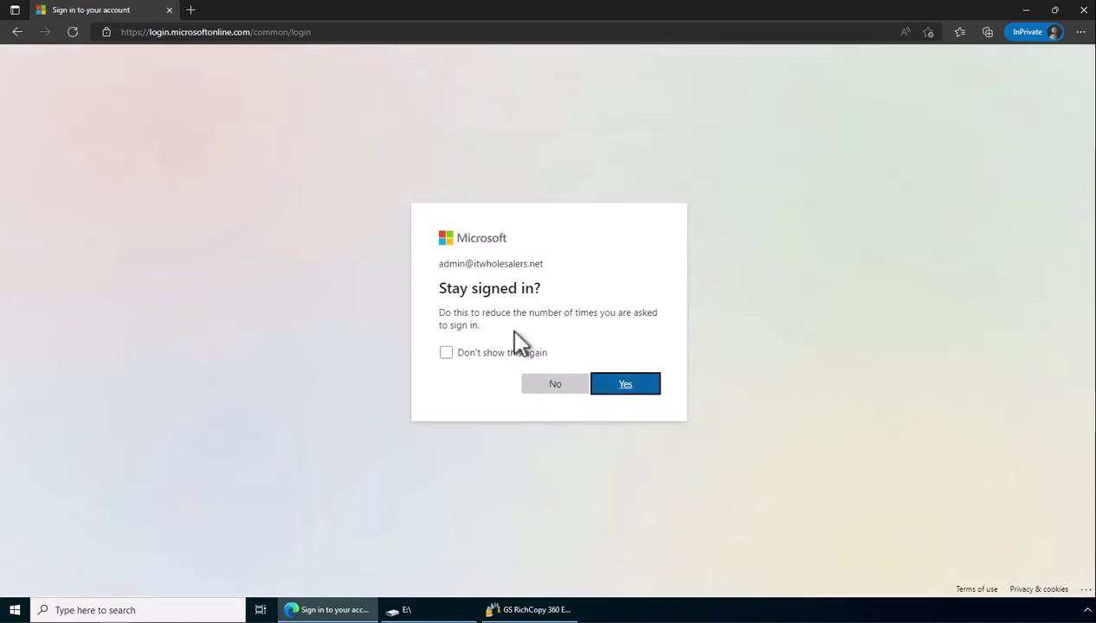
pyautogui.click(624, 386)
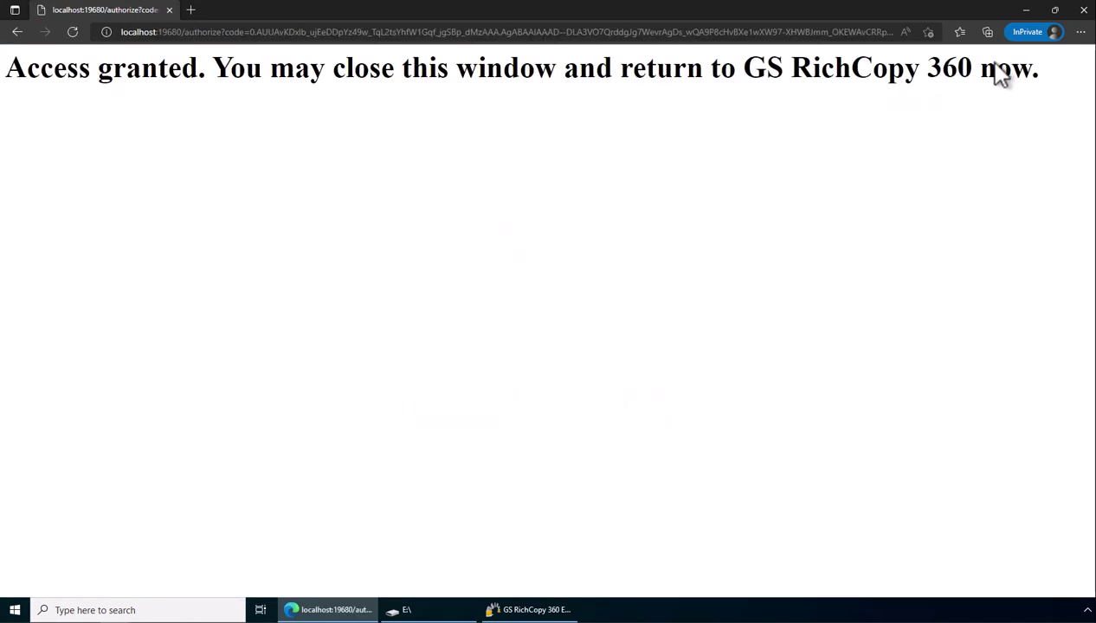
# Step: Test the OneDrive Creds connection successfully, then switch to Tenant ID authorization and authorize
pyautogui.click(1083, 10)
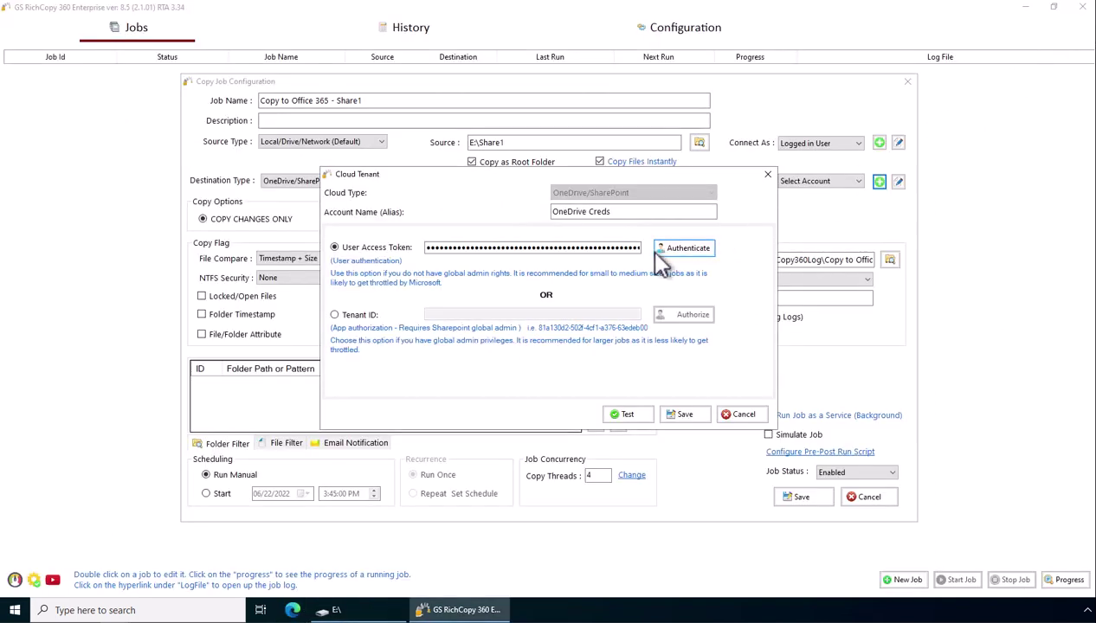
pyautogui.click(576, 249)
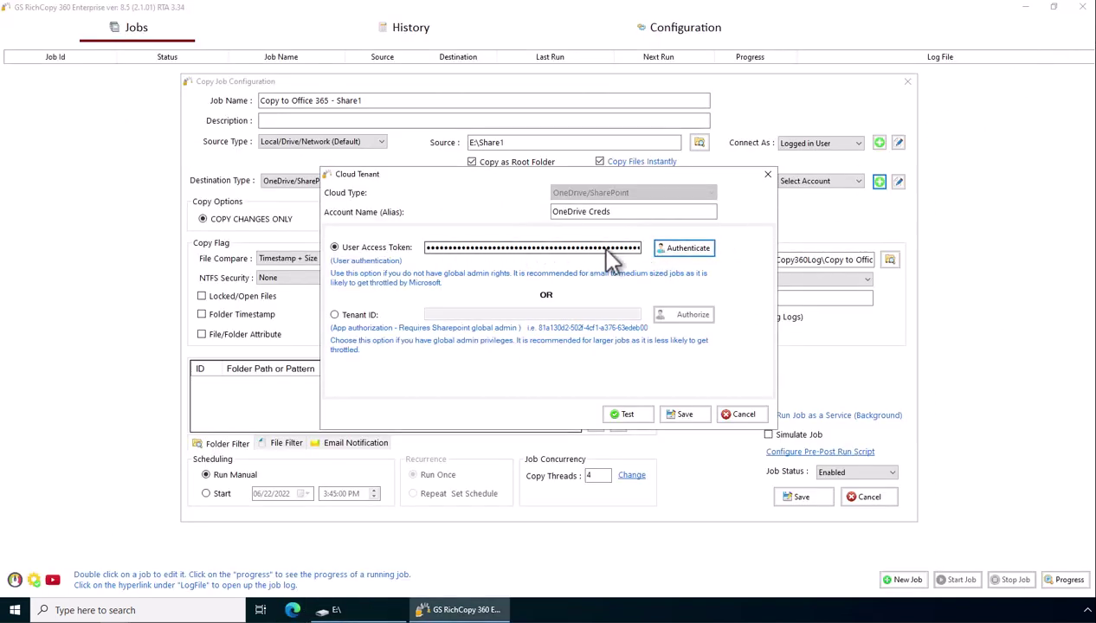
pyautogui.click(638, 414)
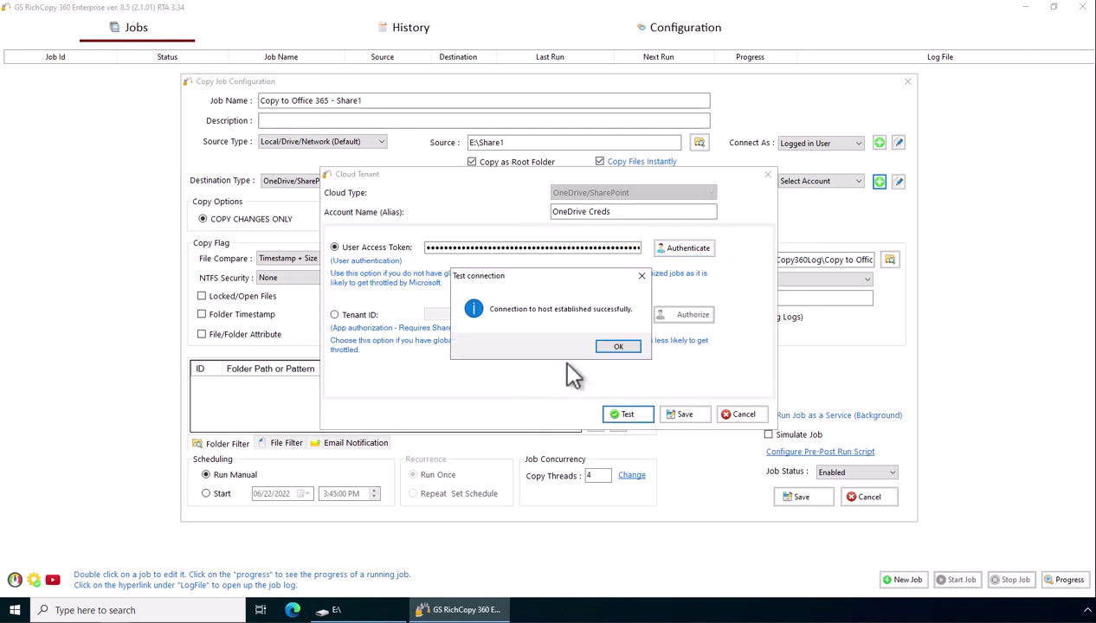
pyautogui.click(618, 346)
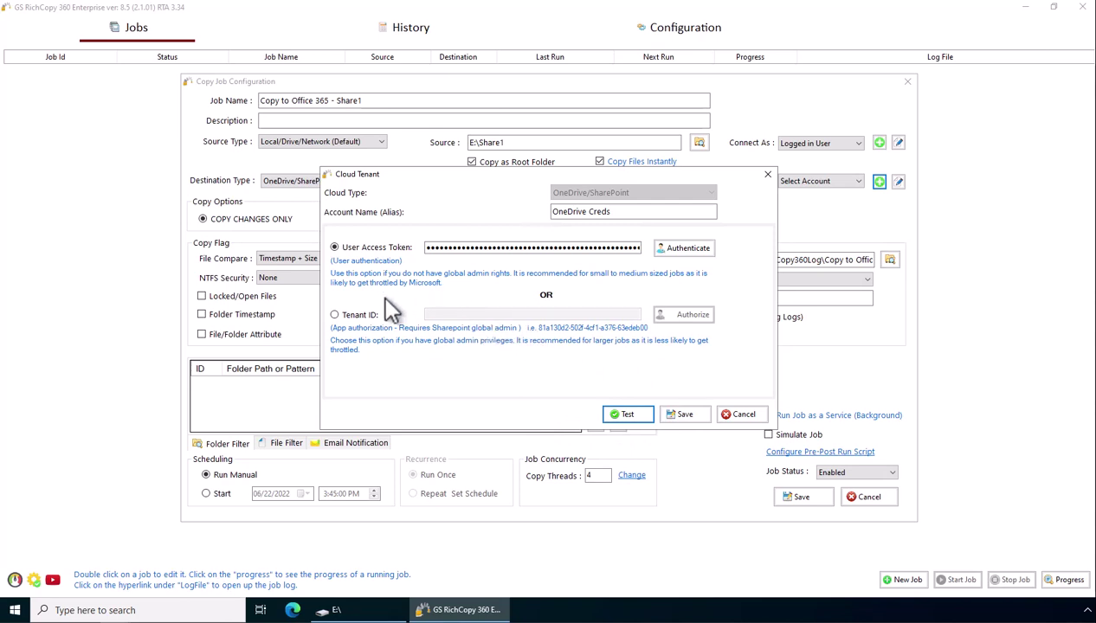
pyautogui.click(335, 315)
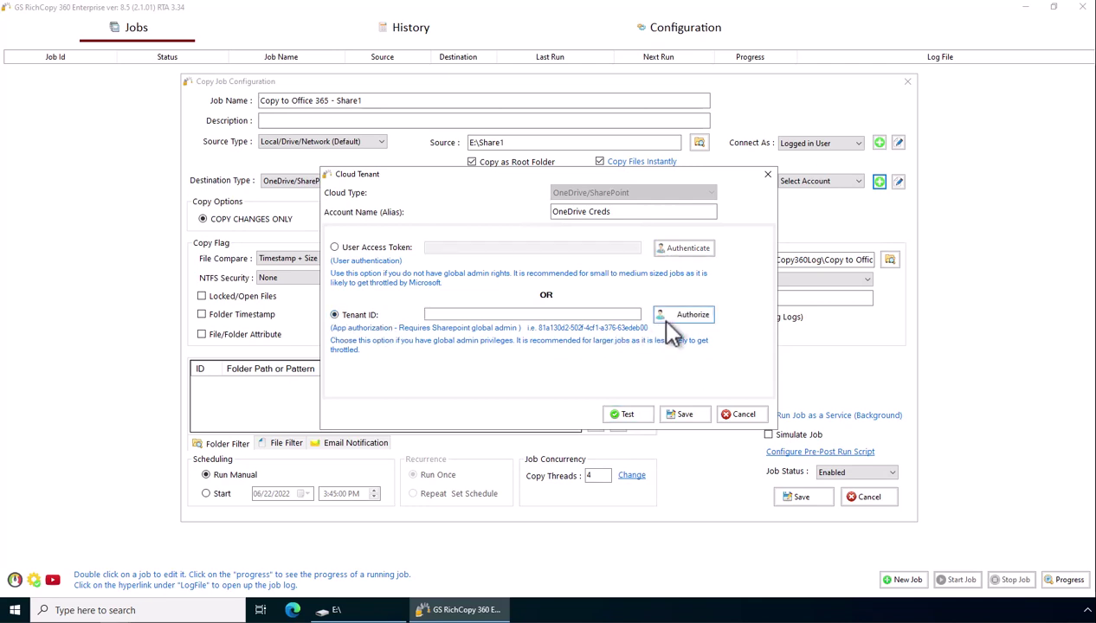
pyautogui.click(667, 318)
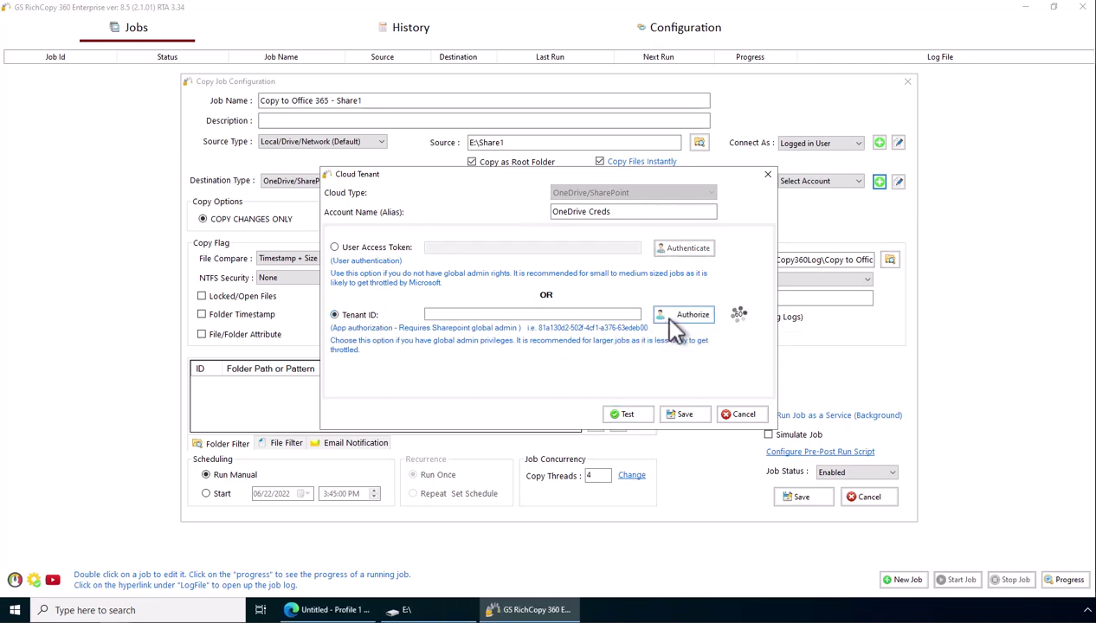
# Step: Sign in as the admin account and accept the permissions GS RichCopy 360 requests
pyautogui.click(351, 611)
pyautogui.click(541, 327)
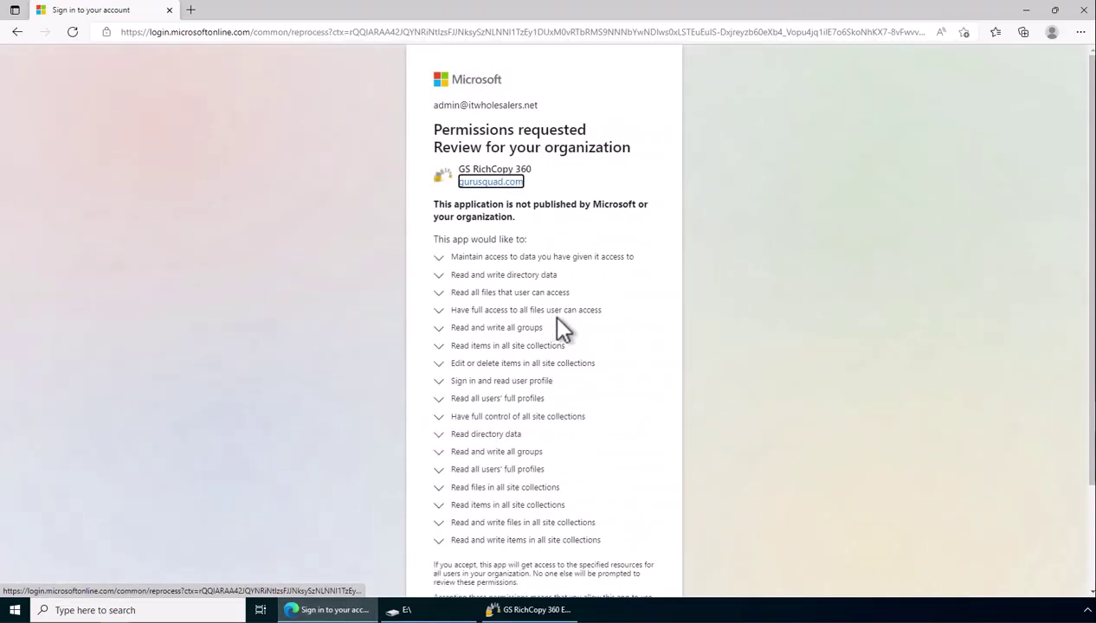
pyautogui.scroll(-3, 618, 294)
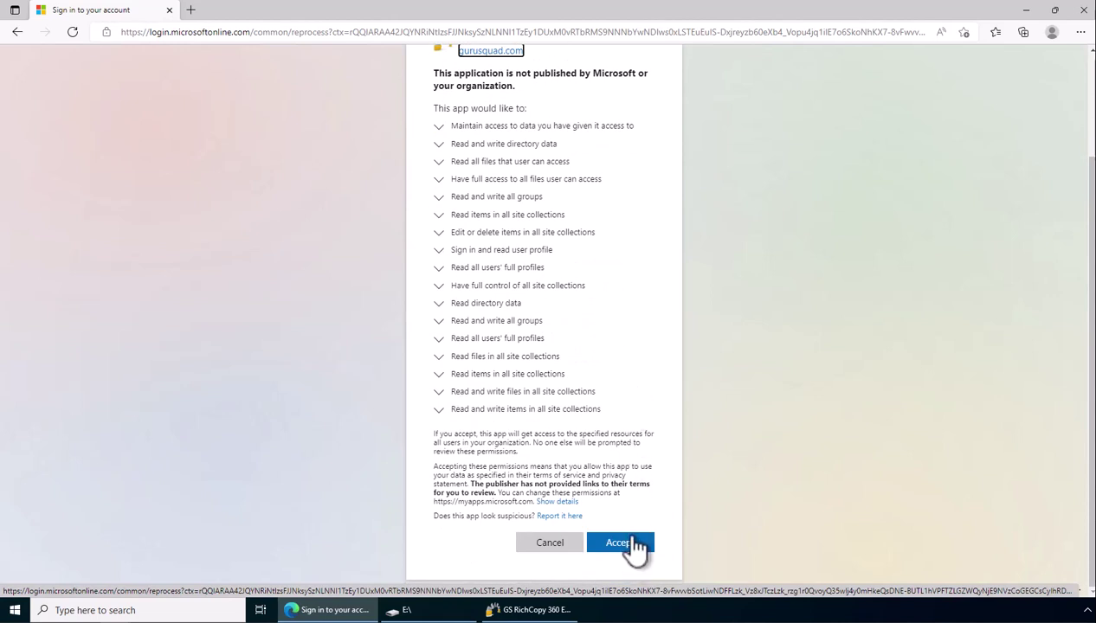
pyautogui.click(630, 542)
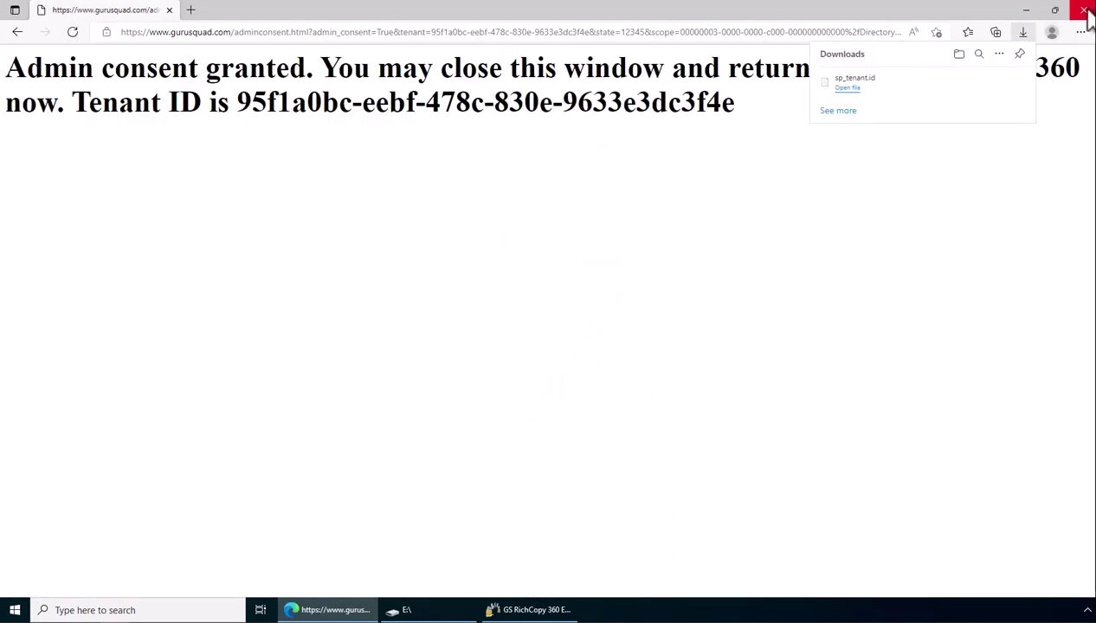
# Step: Test the tenant connection successfully and save the OneDrive Creds cloud account
pyautogui.click(1083, 10)
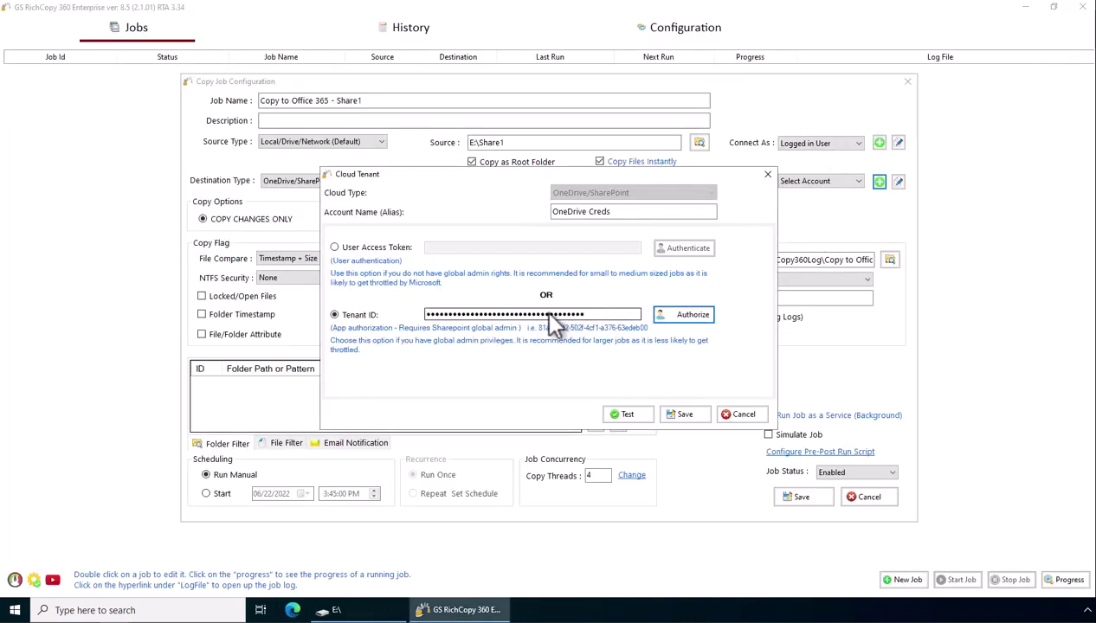
pyautogui.click(631, 413)
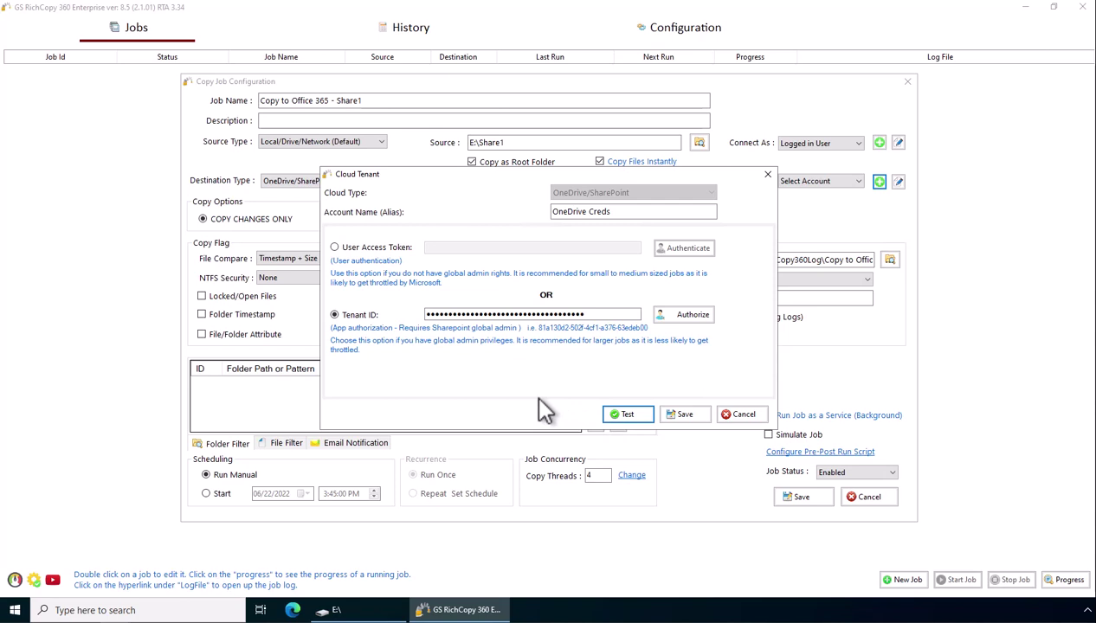
pyautogui.click(617, 346)
pyautogui.click(683, 414)
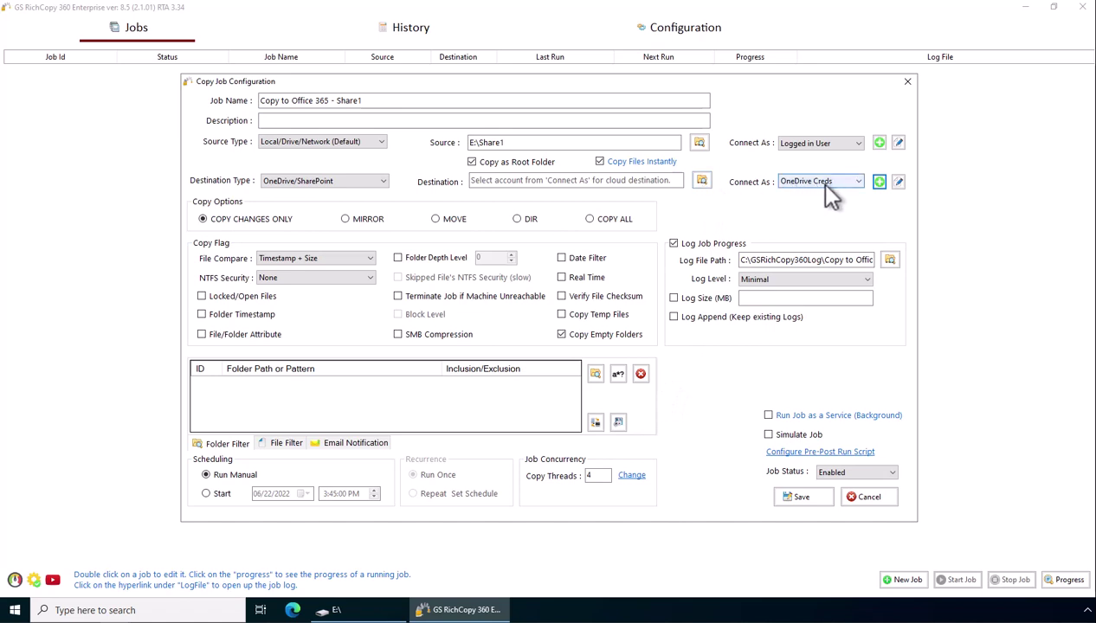
# Step: Choose the admin's Personal OneDrive root as the job's destination folder
pyautogui.click(702, 182)
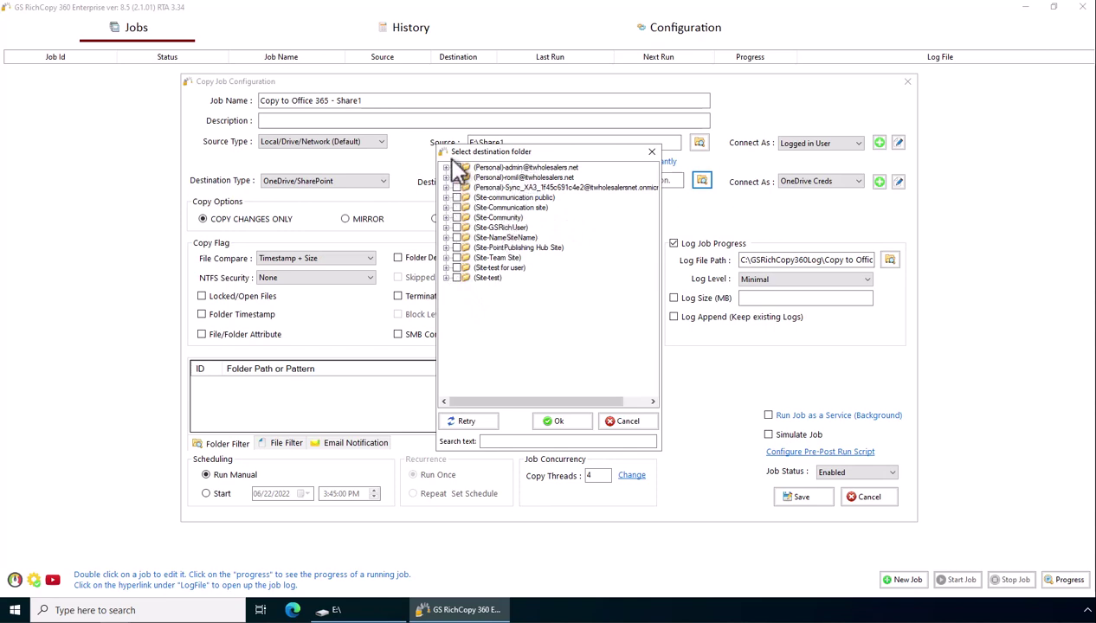
pyautogui.click(445, 167)
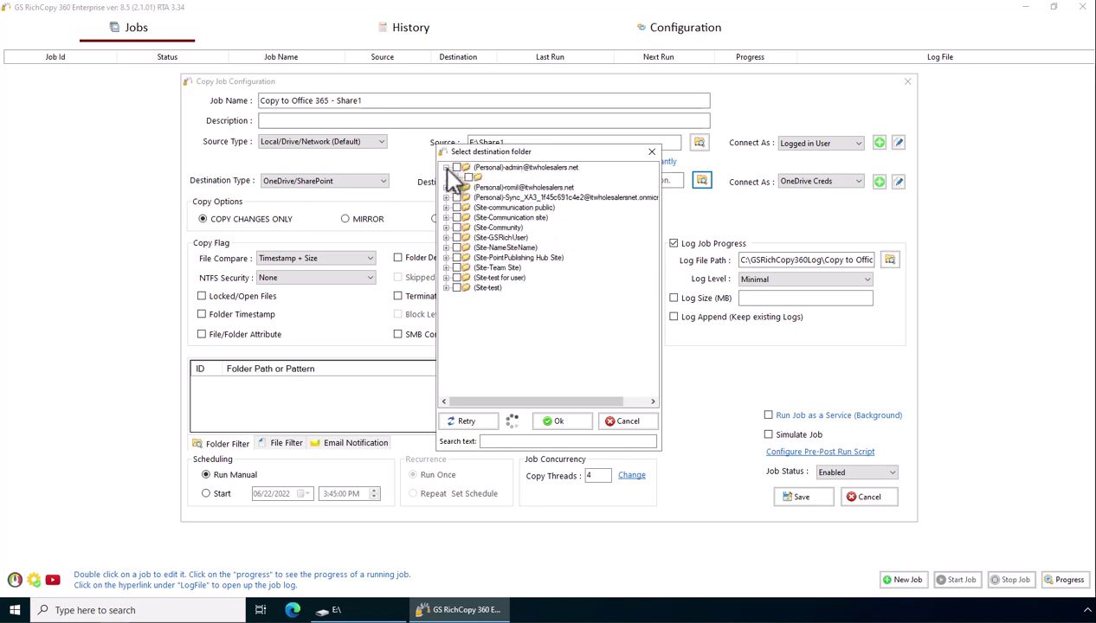
pyautogui.click(456, 167)
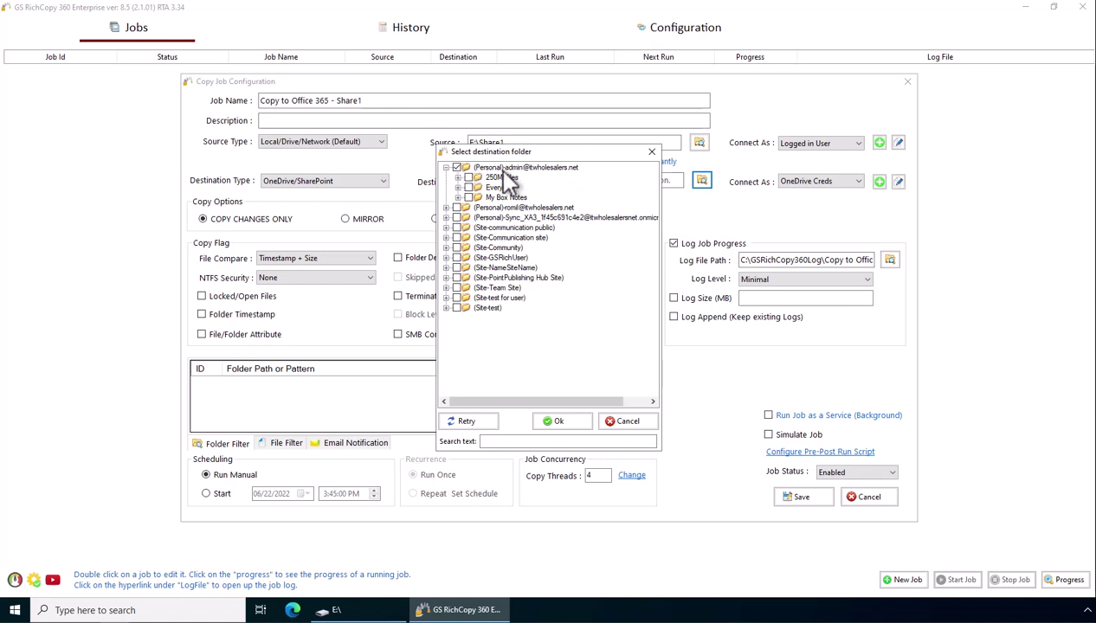
pyautogui.click(575, 428)
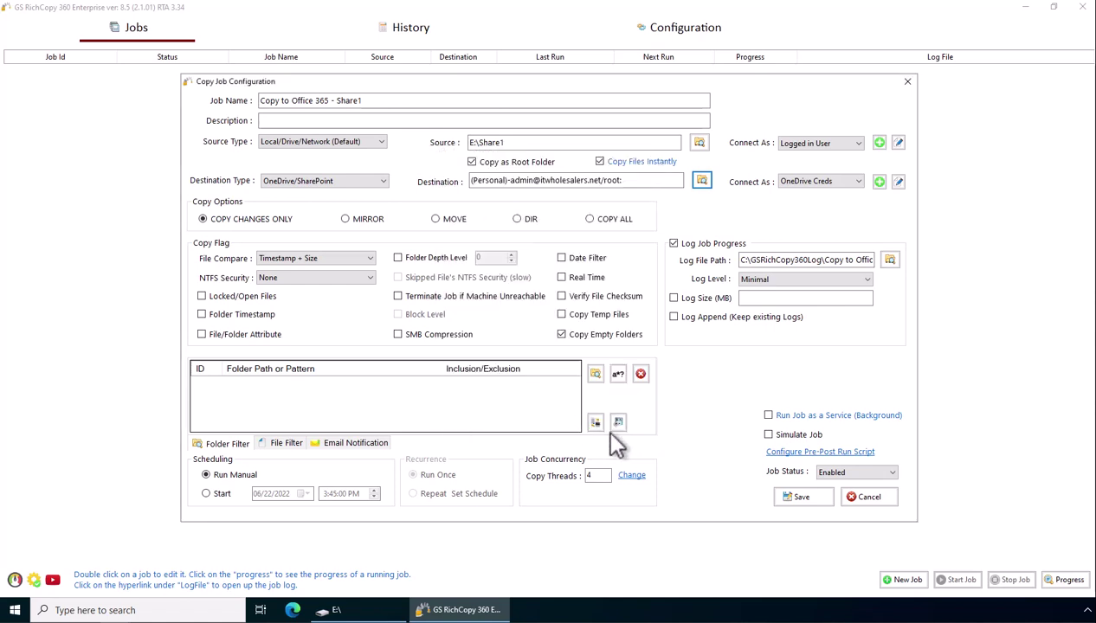
# Step: Save the job and run 'Copy to Office 365 - Share1' with Start Selected Job
pyautogui.click(800, 496)
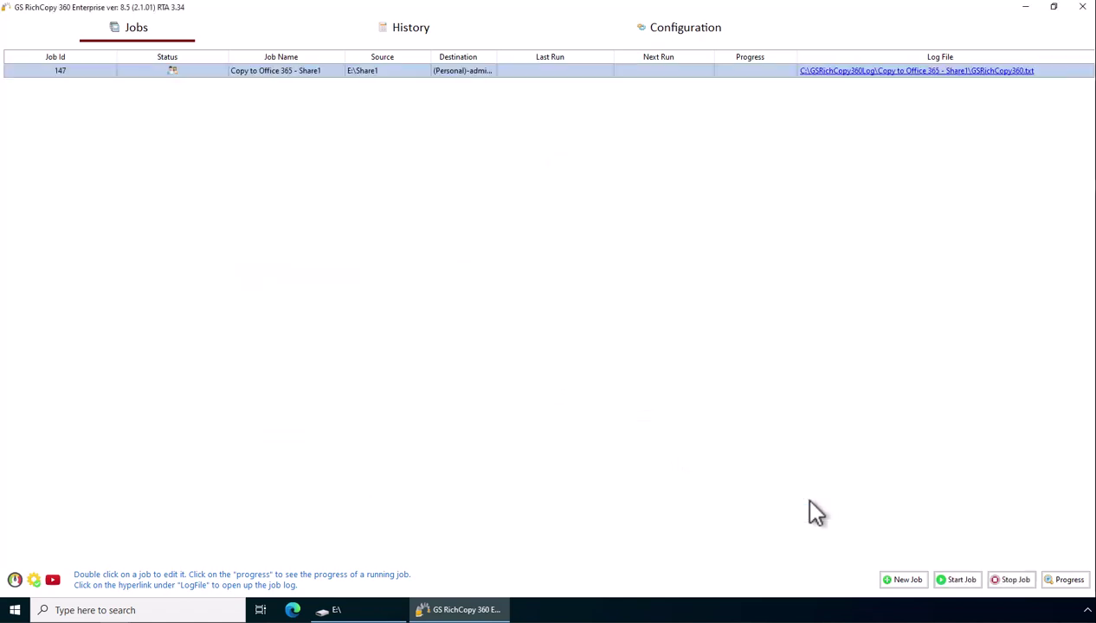
pyautogui.rightClick(327, 72)
pyautogui.click(349, 99)
# Step: Watch the Share1 job's run details until the copy completes as Successful, then close them
pyautogui.click(753, 74)
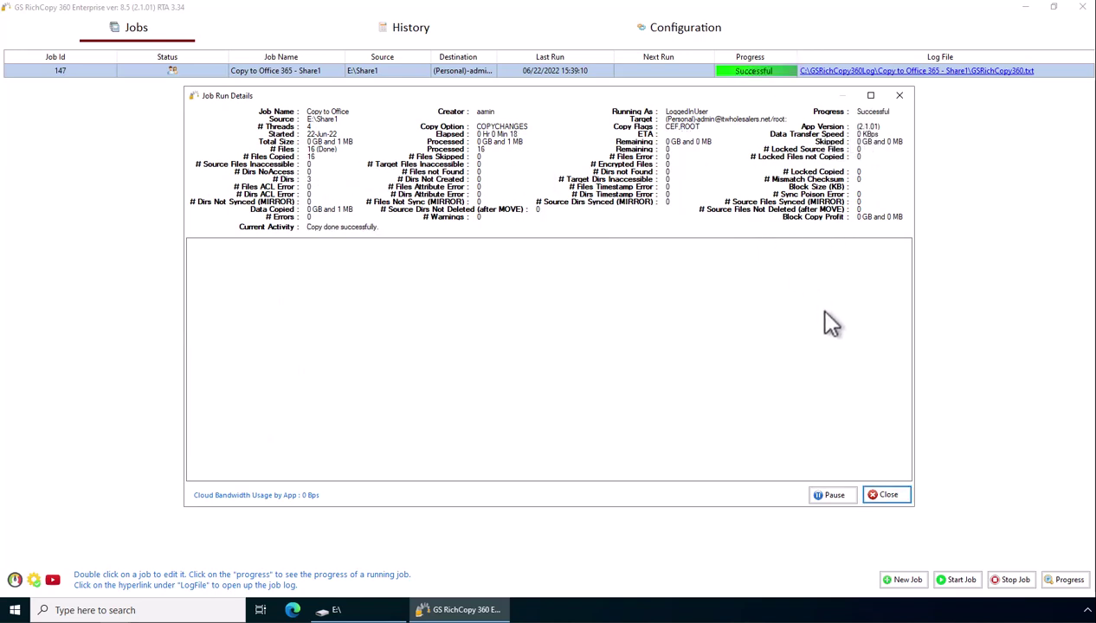
pyautogui.click(897, 494)
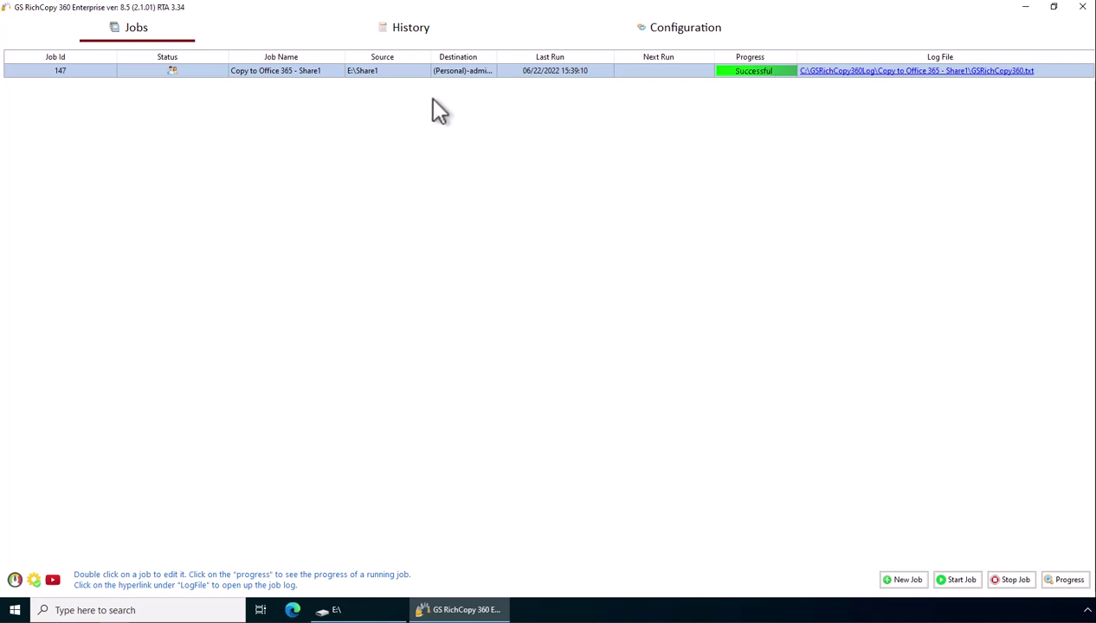
# Step: Reopen the Copy to Office 365 - Share1 job with an OneDrive/SharePoint source connecting as OneDrive Creds
pyautogui.doubleClick(279, 71)
pyautogui.click(315, 142)
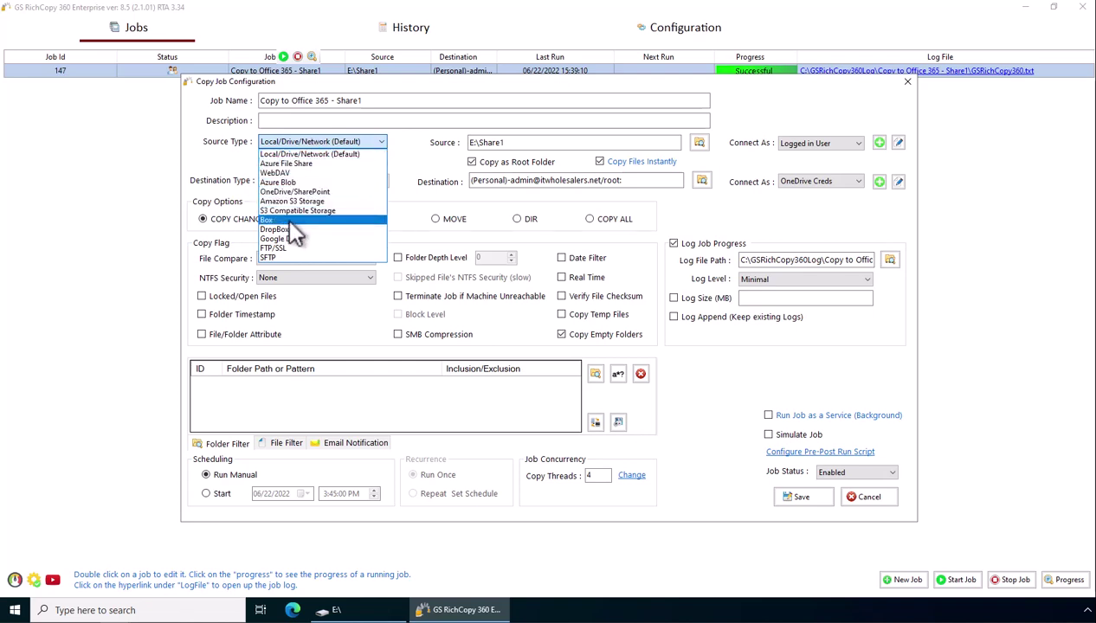
pyautogui.click(303, 191)
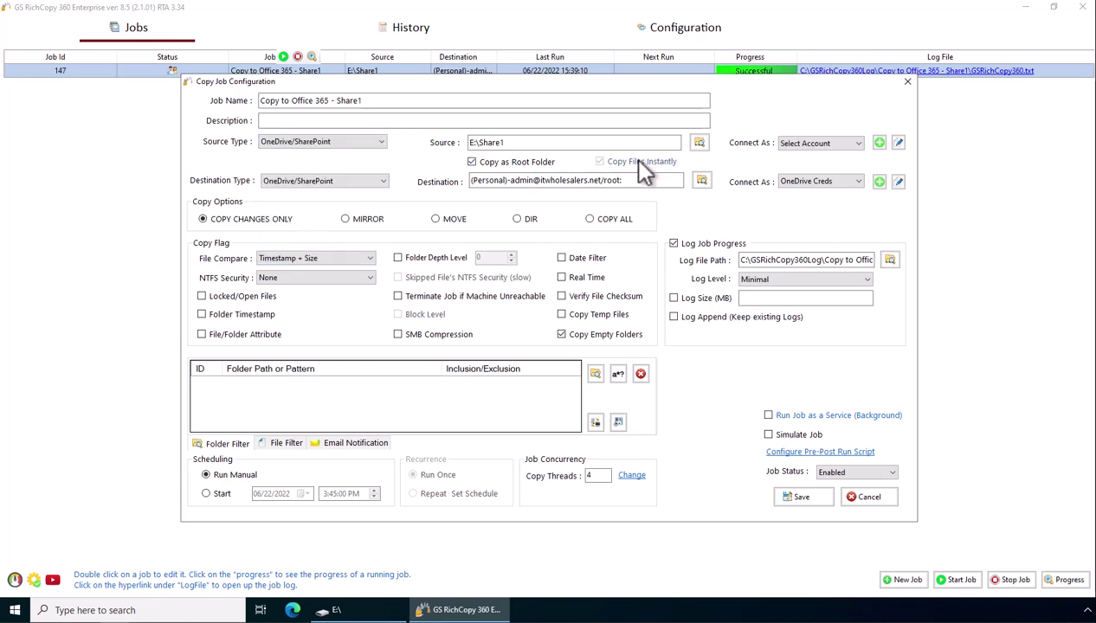
pyautogui.click(811, 145)
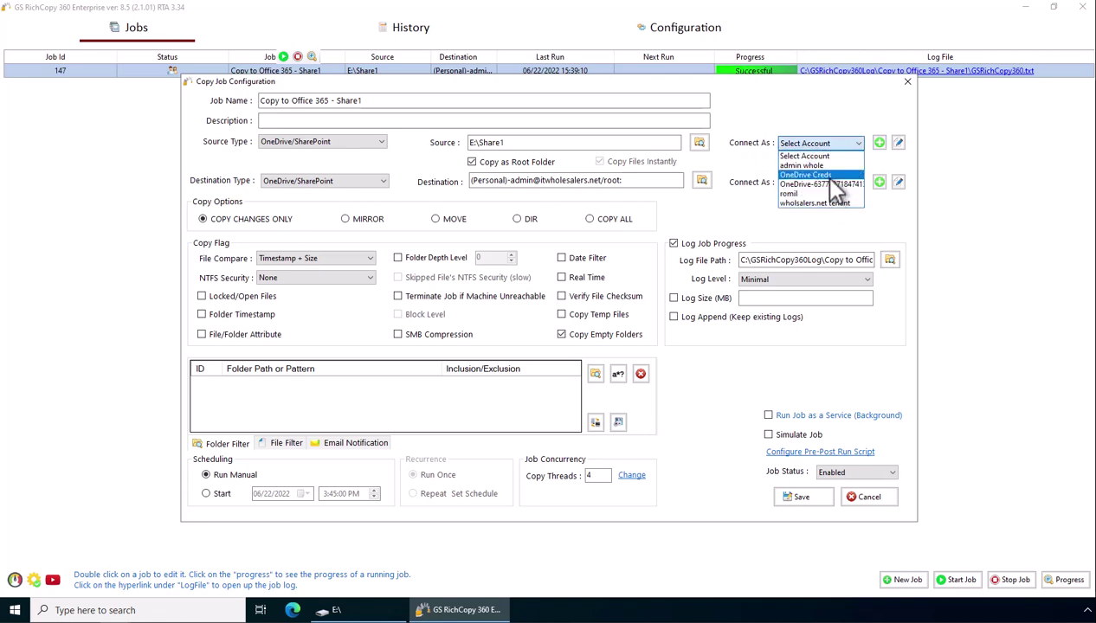
pyautogui.click(829, 176)
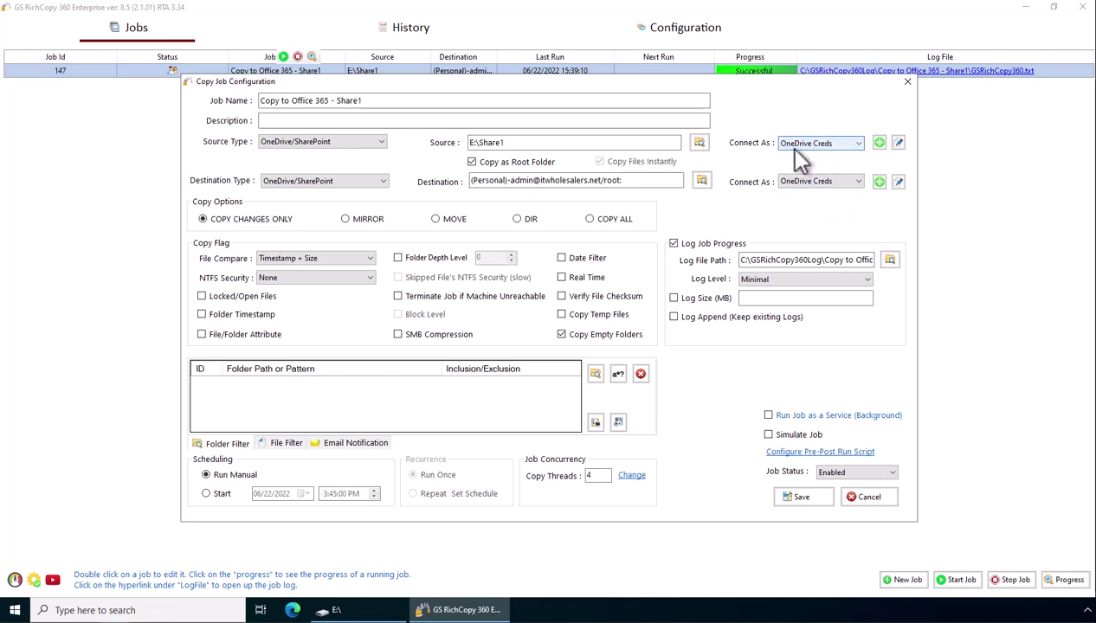
# Step: Choose Share1 under the admin's personal OneDrive as the job's source folder
pyautogui.click(697, 144)
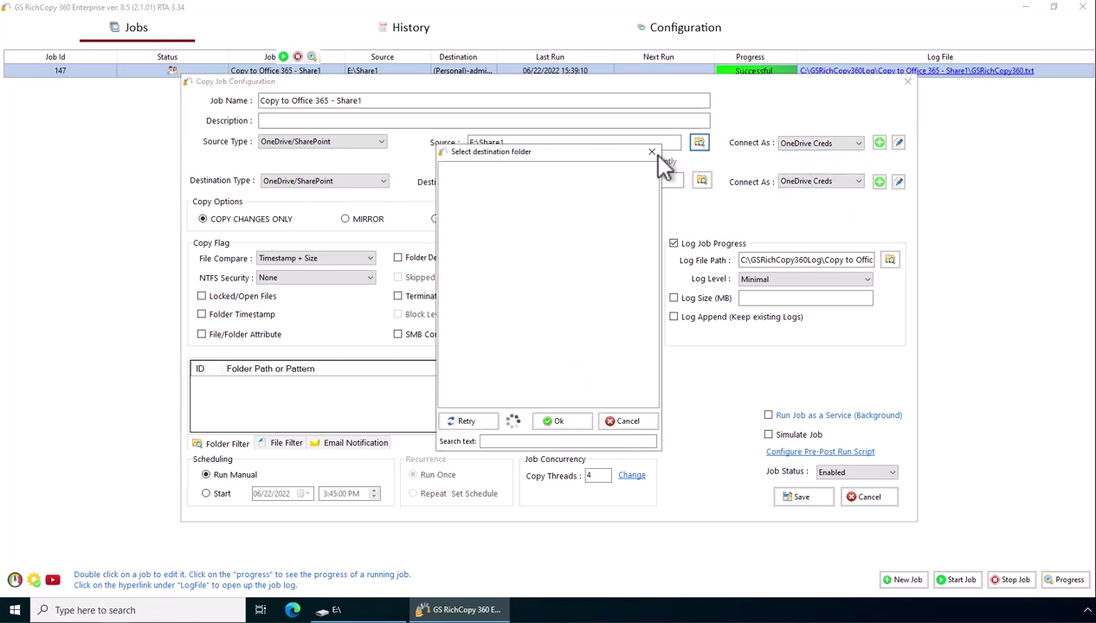
pyautogui.doubleClick(467, 167)
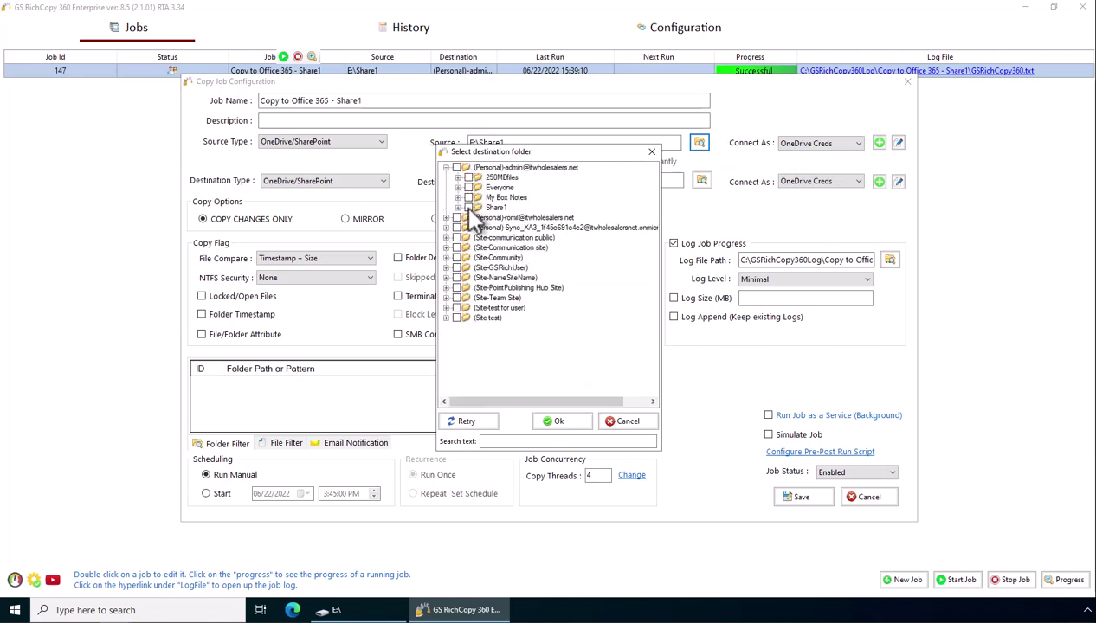
pyautogui.click(468, 209)
pyautogui.click(555, 420)
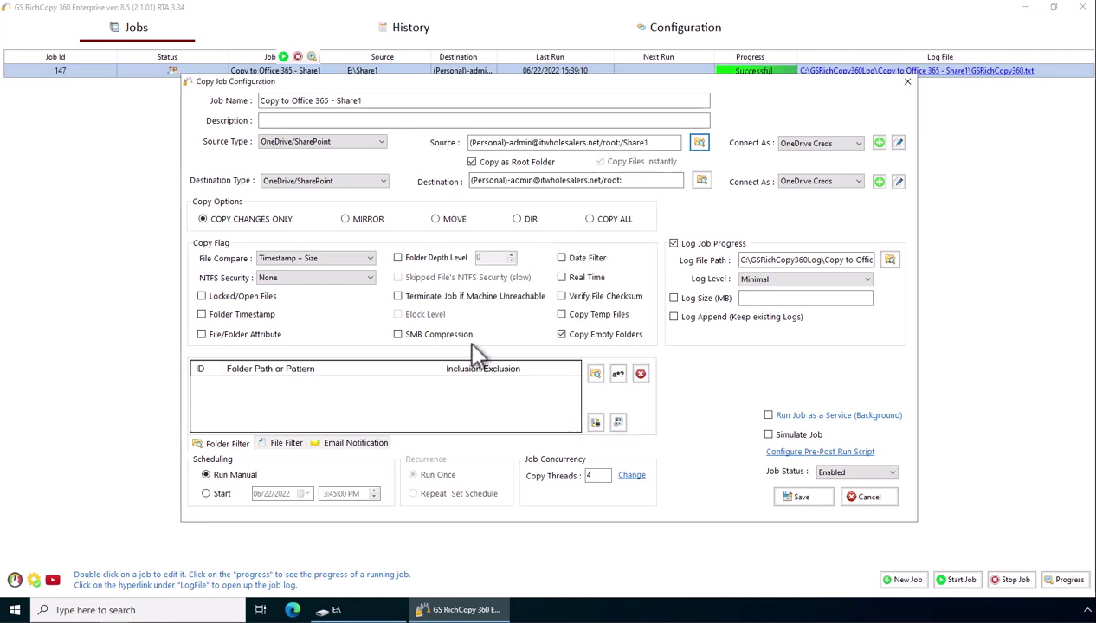
pyautogui.click(324, 181)
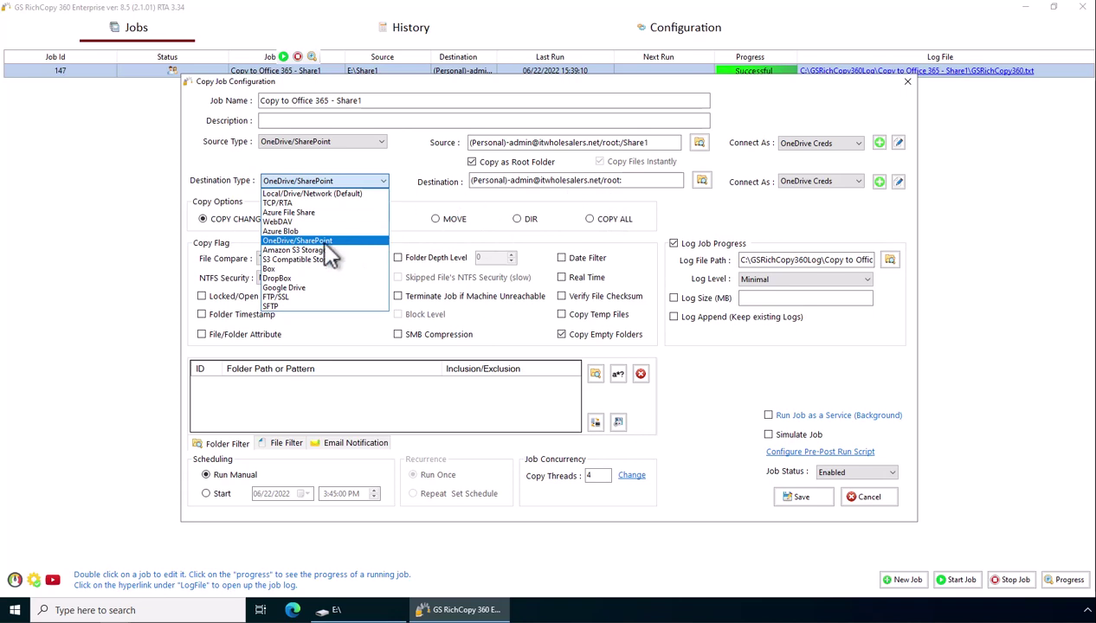
pyautogui.click(496, 227)
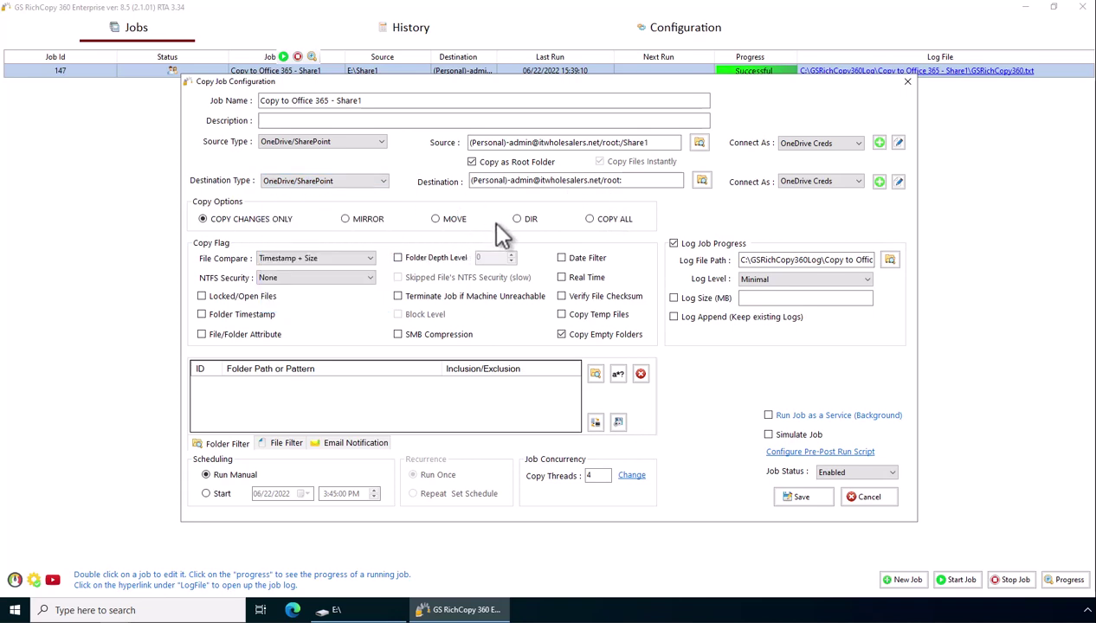
# Step: Save the Copy to Office 365 - Share1 job with its OneDrive source and destination
pyautogui.click(794, 497)
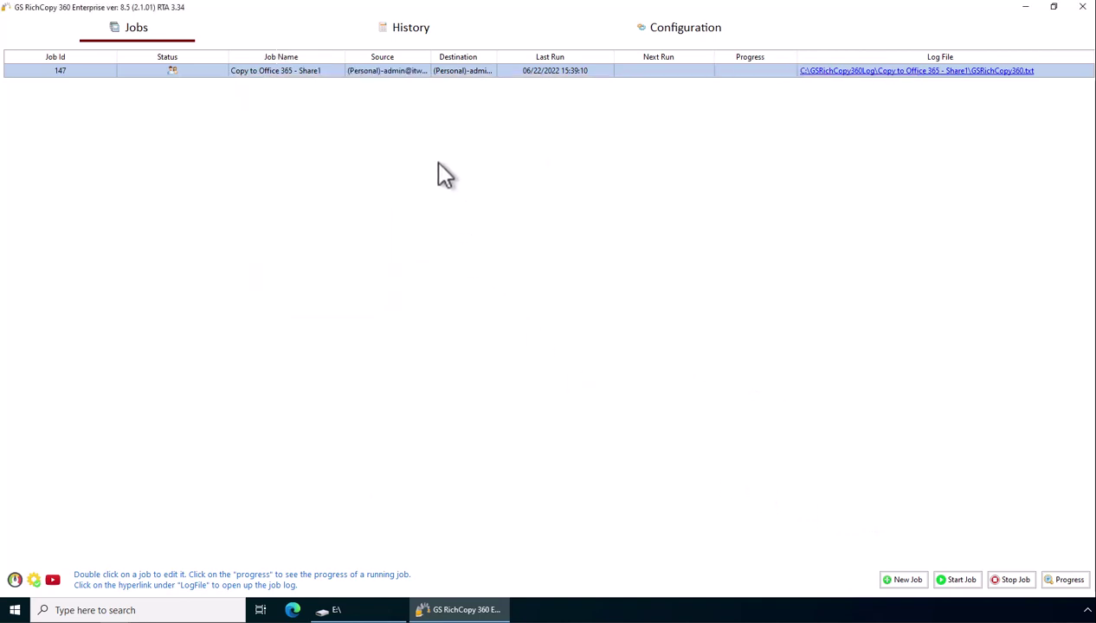